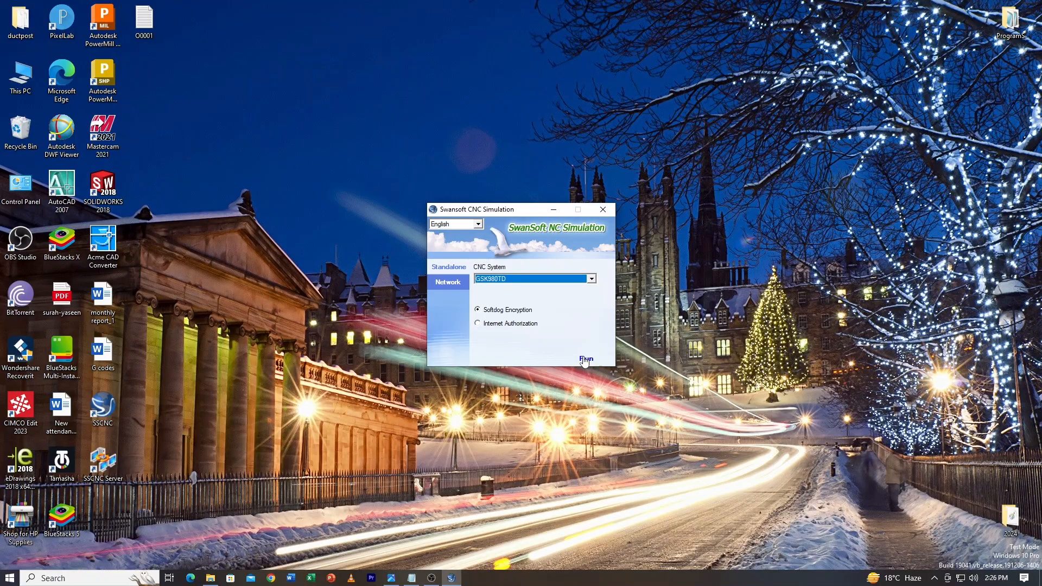
Run the standalone GSK980TD simulation with Softdog Encryption to load the lathe
click(585, 361)
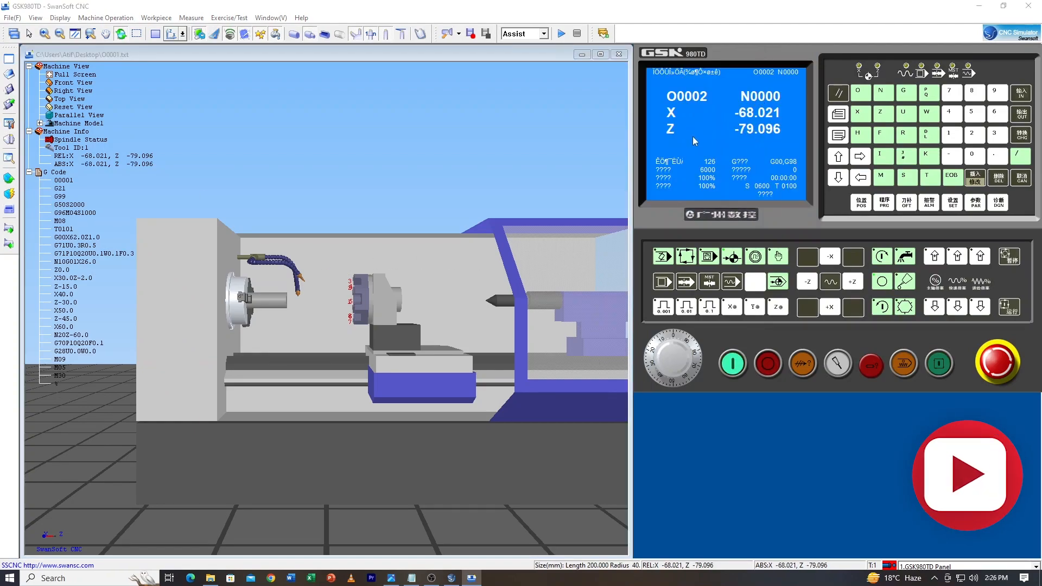
scroll(427, 334, up, 2)
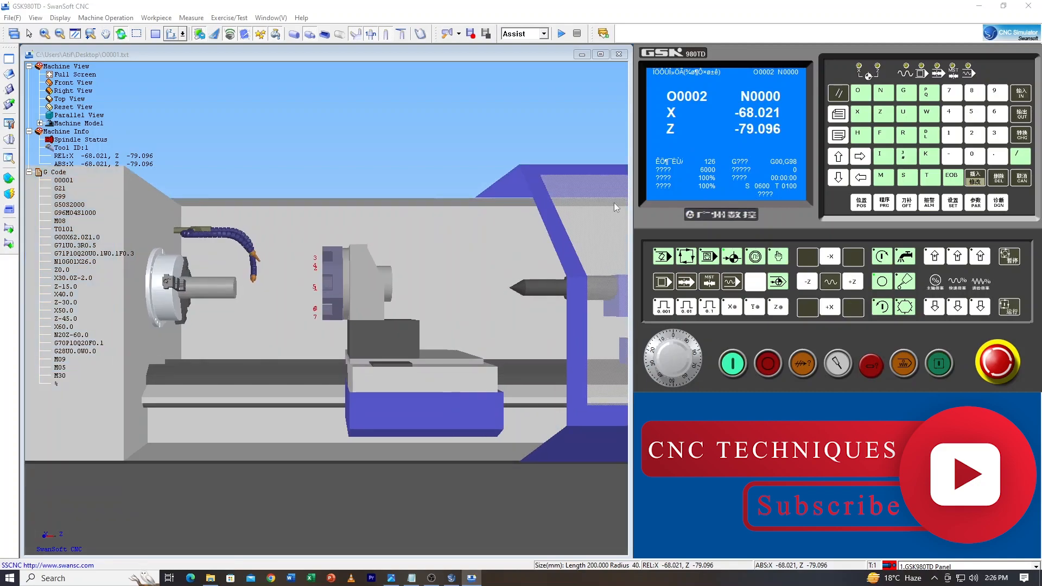
drag(260, 275, 334, 329)
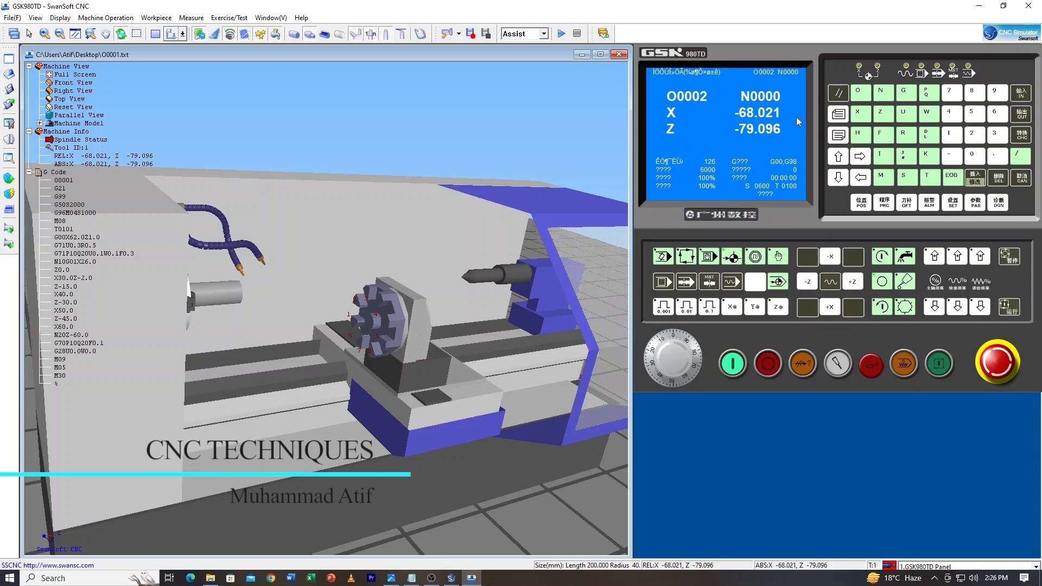
Return the lathe's X and Z axes to the machine reference point
click(735, 264)
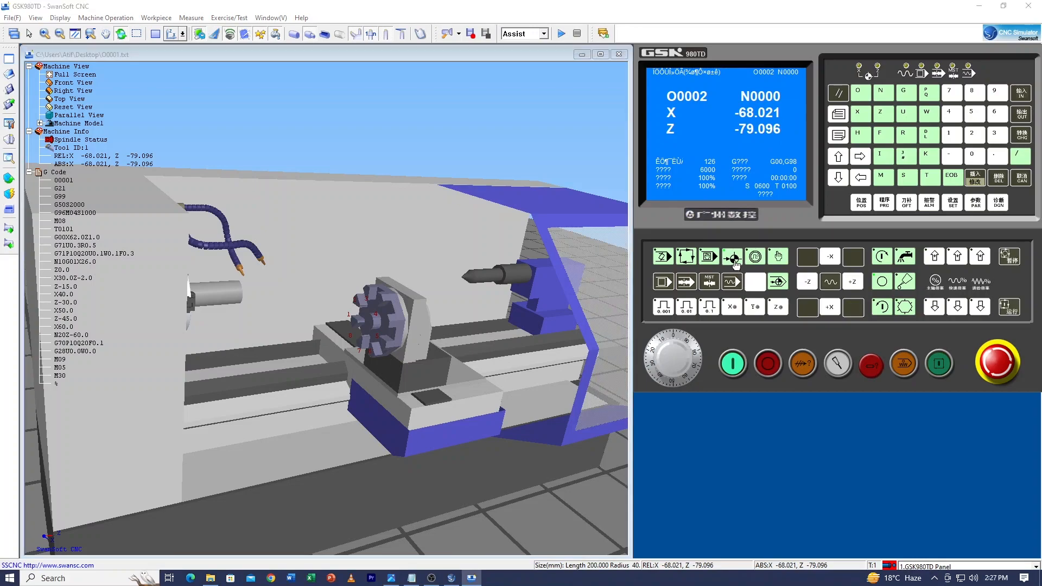
click(834, 313)
click(853, 281)
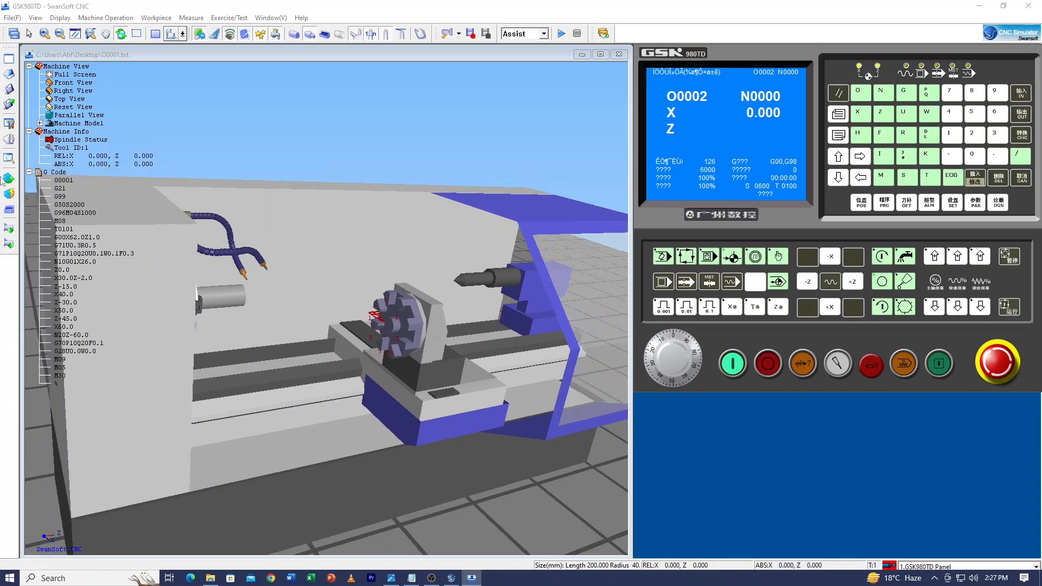
Collapse the G Code, Machine Info and Machine View branches of the tree over the machine model
click(29, 172)
click(29, 131)
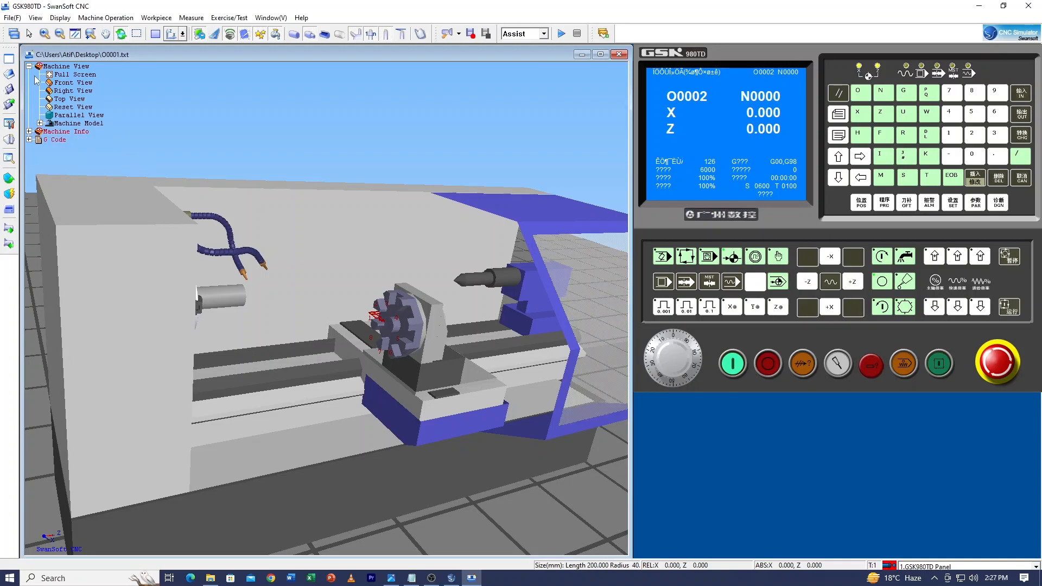
click(29, 66)
scroll(396, 296, down, 5)
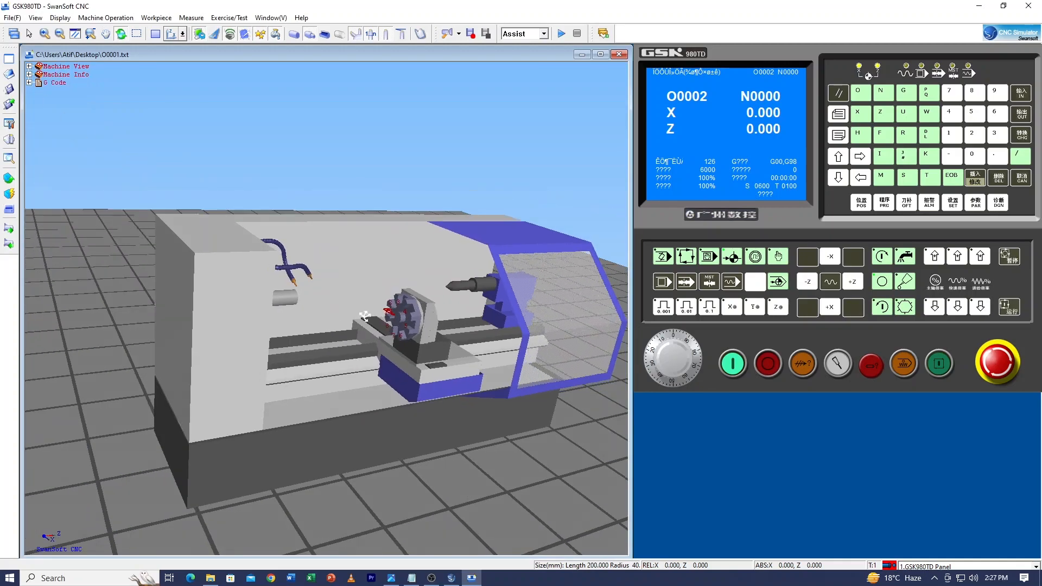
drag(394, 297, 302, 315)
scroll(276, 305, up, 4)
scroll(277, 306, up, 2)
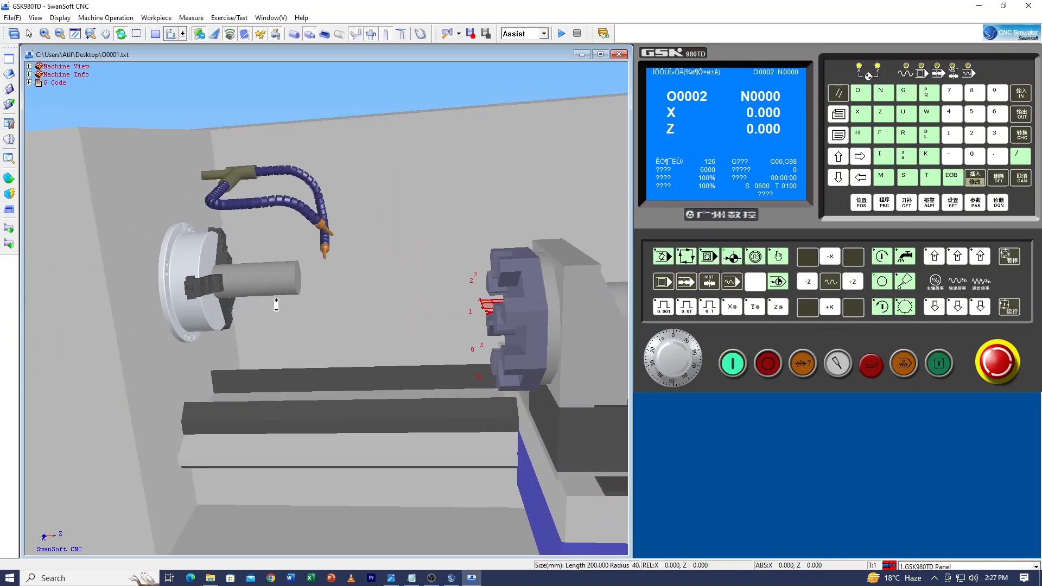
scroll(277, 305, up, 3)
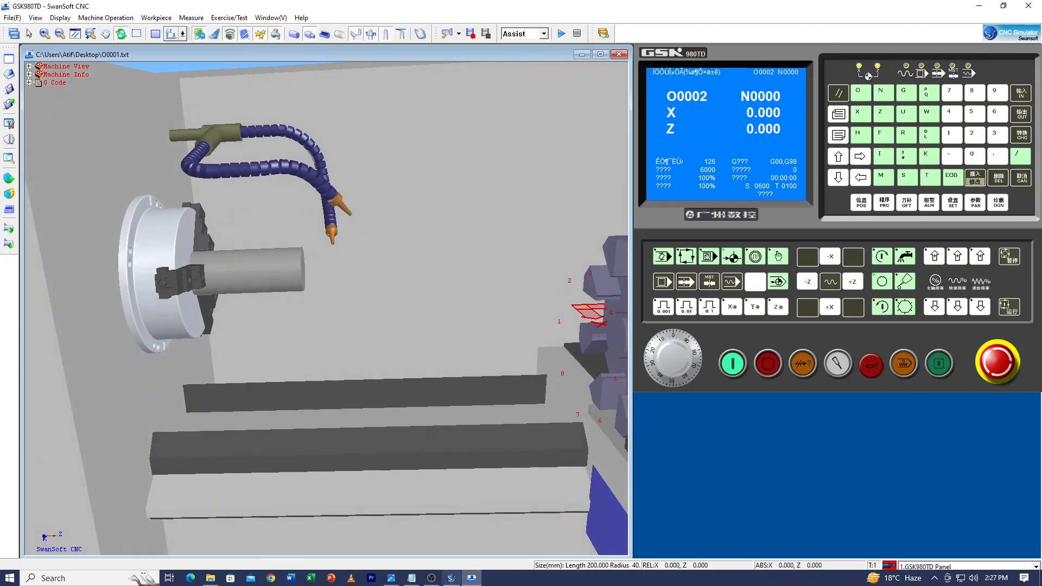
Set the workpiece diameter to 62.0 mm in Workpiece Setup, consulting the Step Turning drawing and the X62.0 line of O0001 in Notepad
click(412, 578)
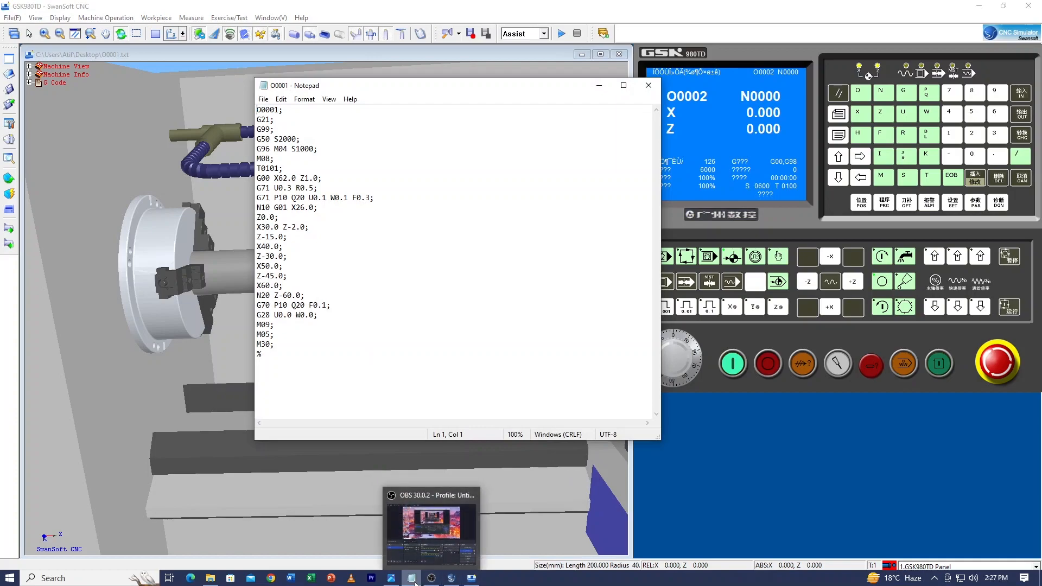
click(442, 519)
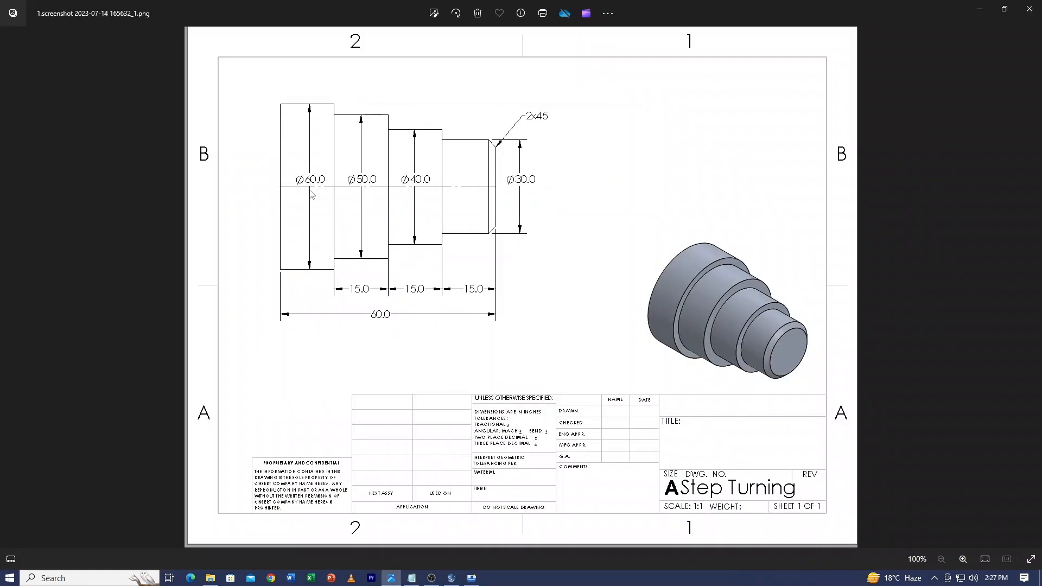
click(979, 8)
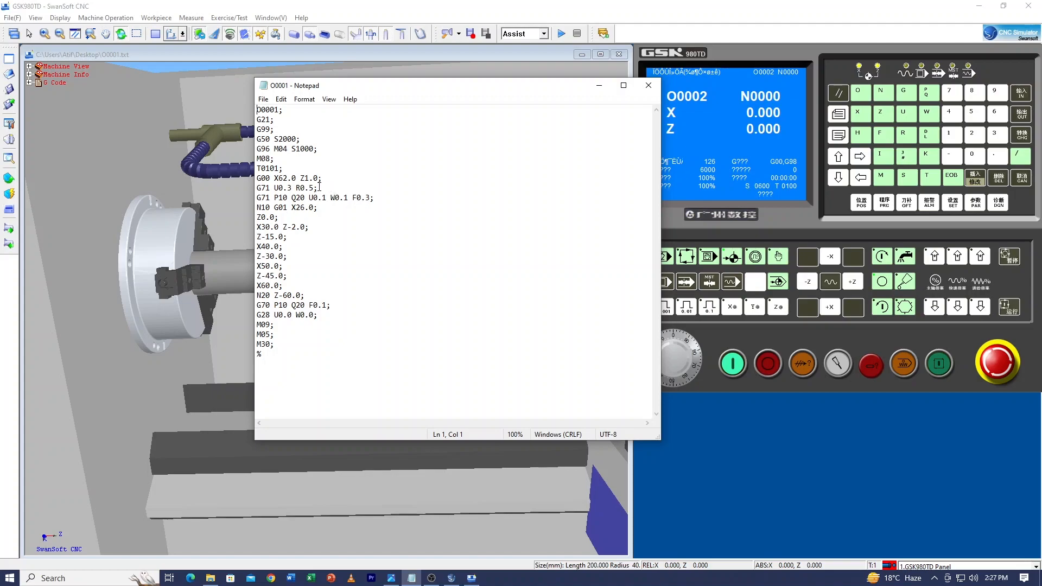
drag(288, 179, 279, 179)
click(330, 257)
click(599, 86)
click(9, 178)
click(48, 178)
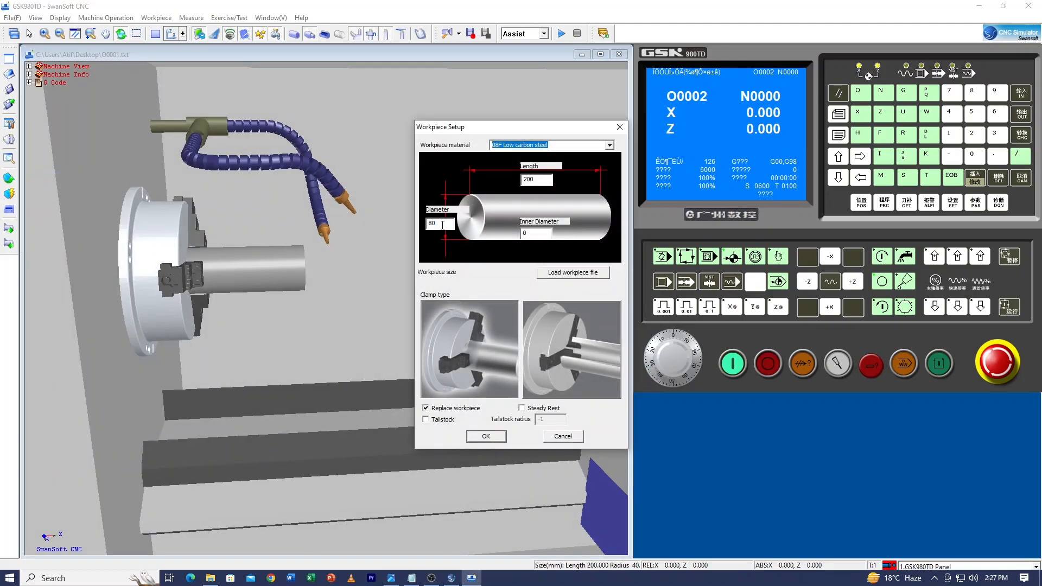
key(BackSpace)
text(62.)
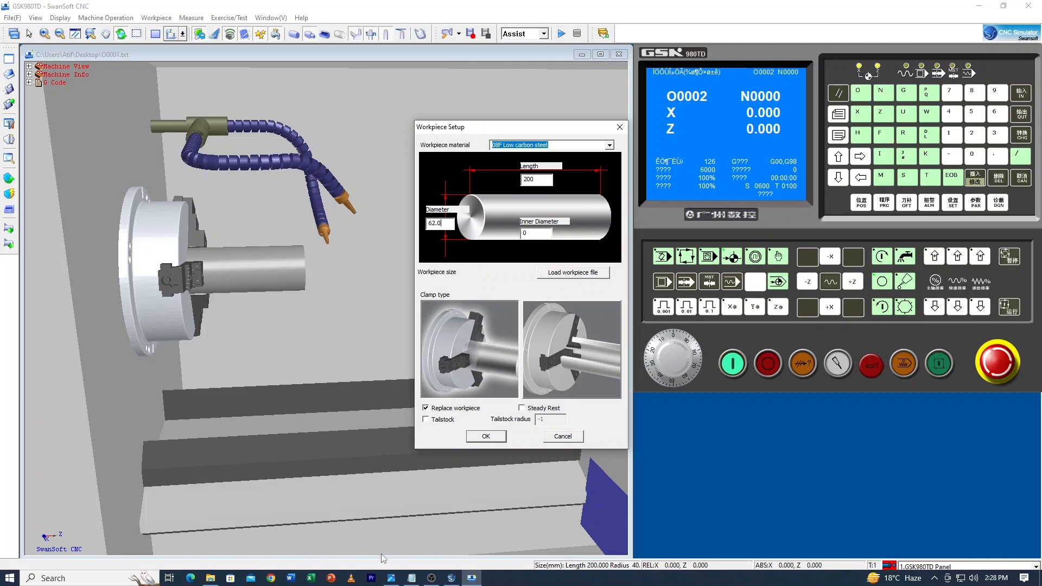
Check the Z-60.0 line in the Notepad program against the part drawing, set the workpiece length to 100 mm and apply the setup
click(412, 579)
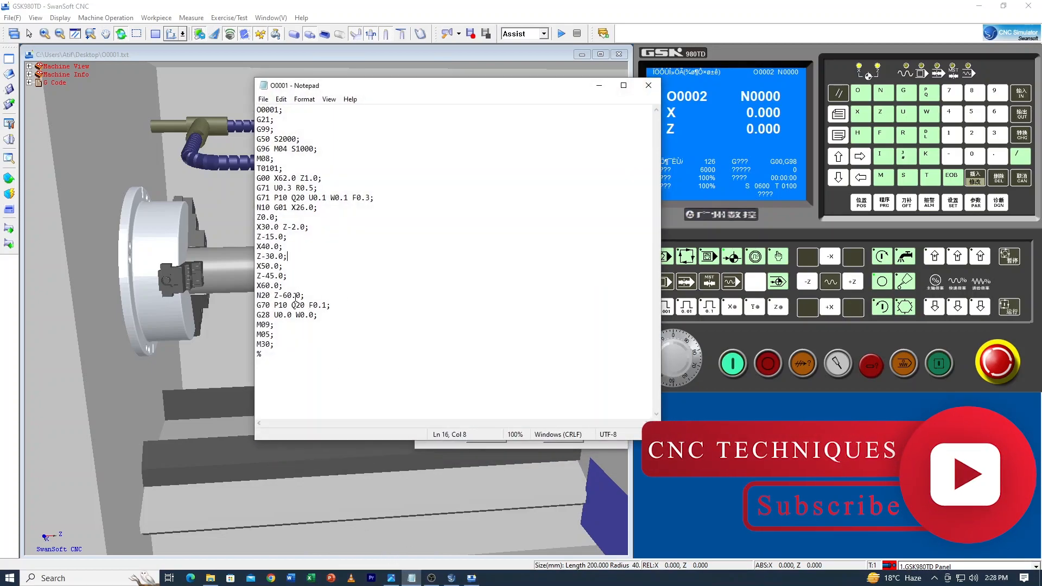
drag(302, 296, 279, 296)
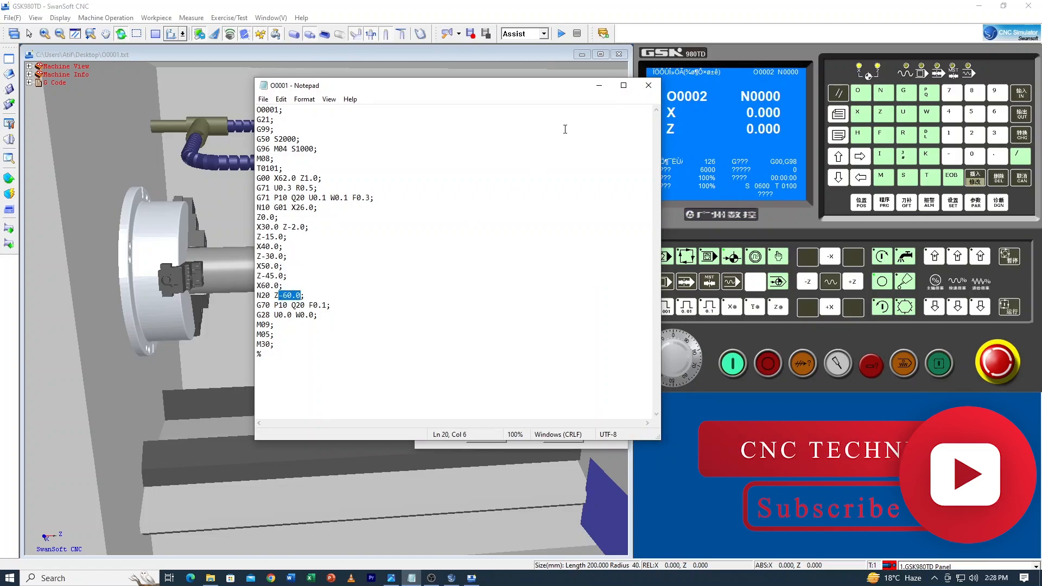
click(599, 88)
click(391, 578)
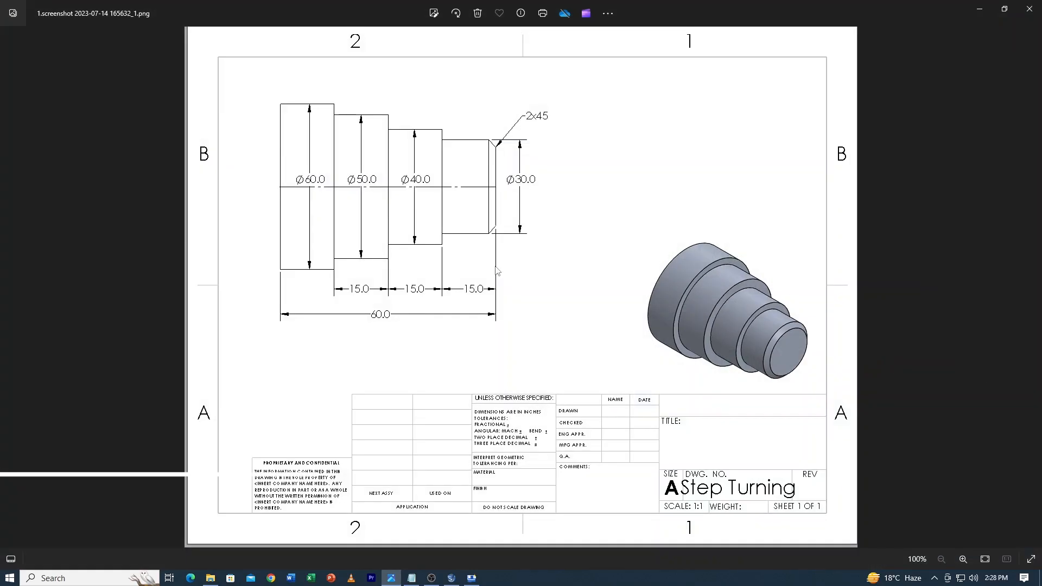
click(980, 9)
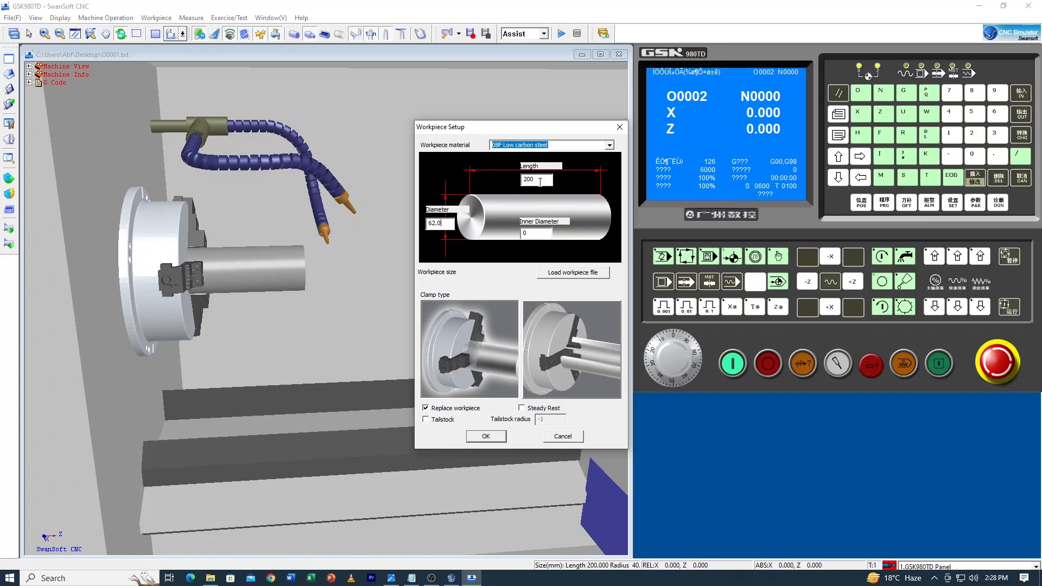
drag(532, 180, 524, 182)
text(1)
click(486, 437)
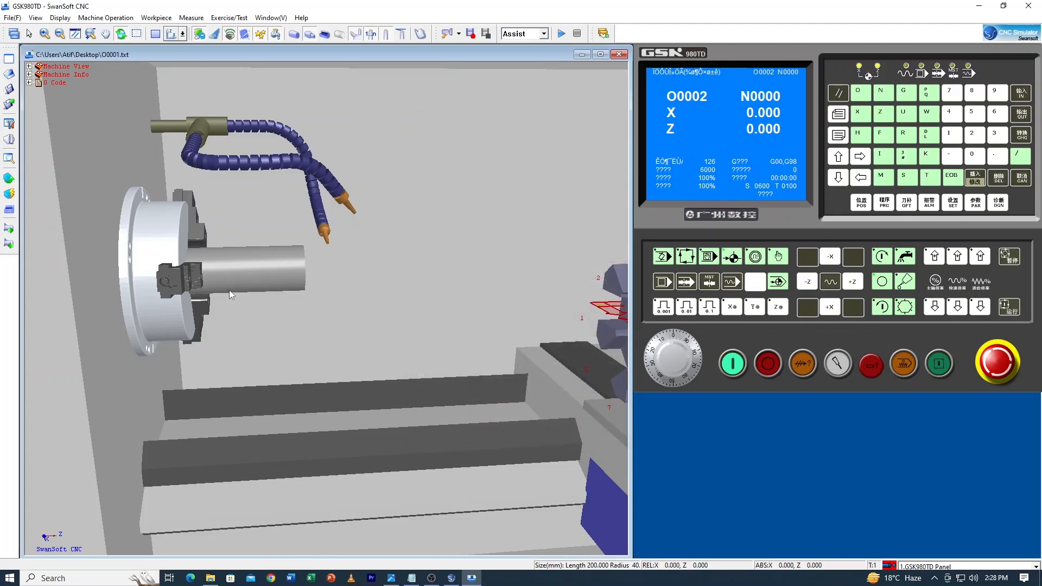
Inspect the new workpiece clamped in the chuck and its clearance from the tool turret
scroll(218, 289, up, 5)
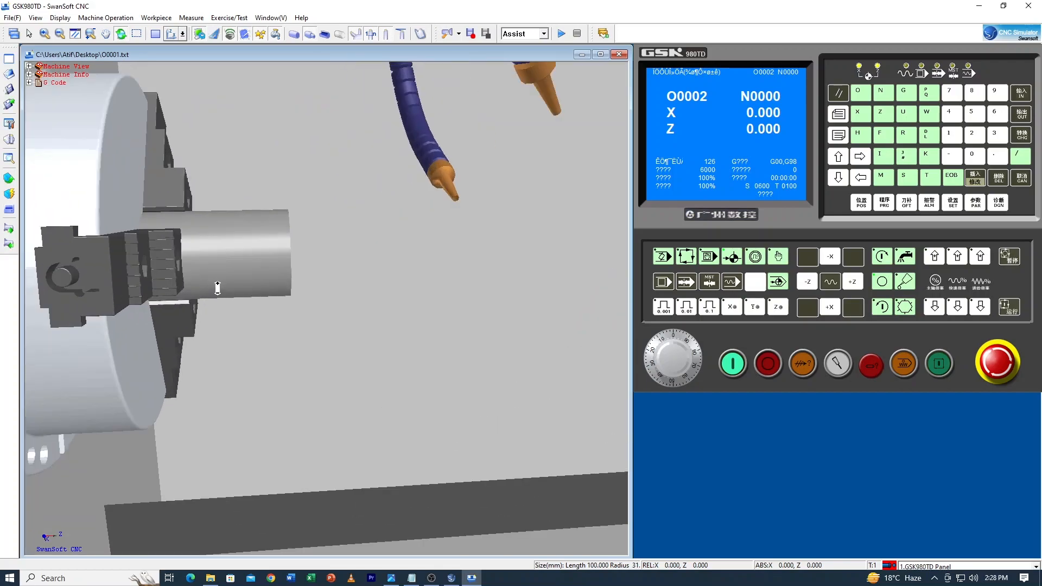
scroll(219, 286, down, 4)
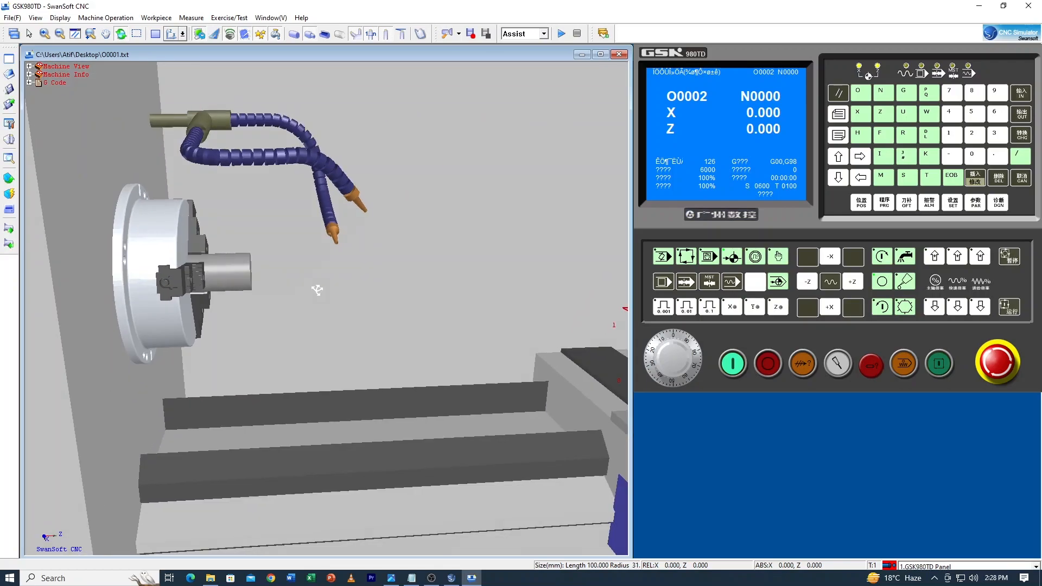
drag(320, 290, 271, 292)
scroll(247, 282, up, 6)
scroll(240, 276, down, 2)
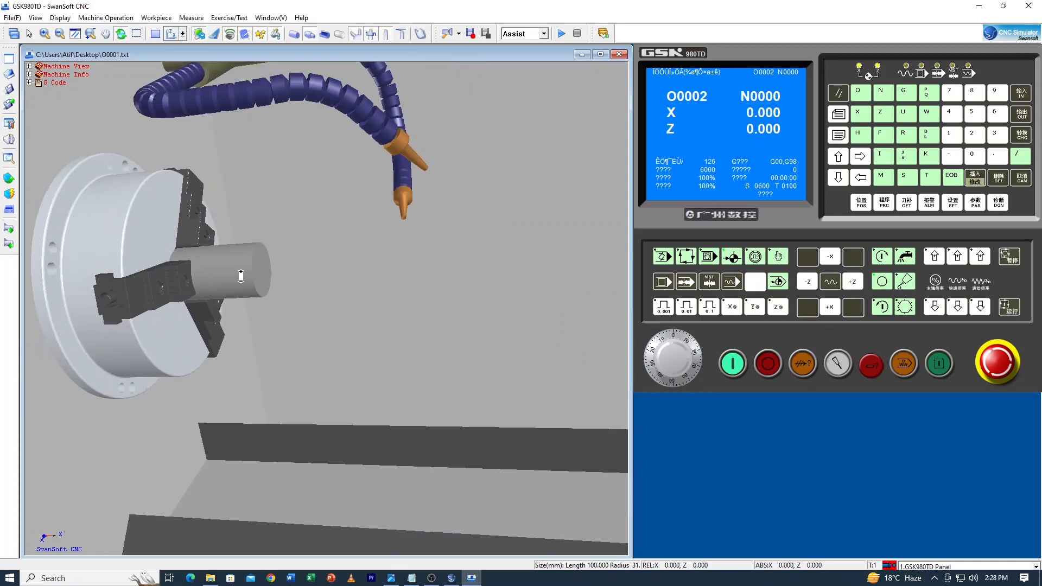
scroll(240, 275, down, 6)
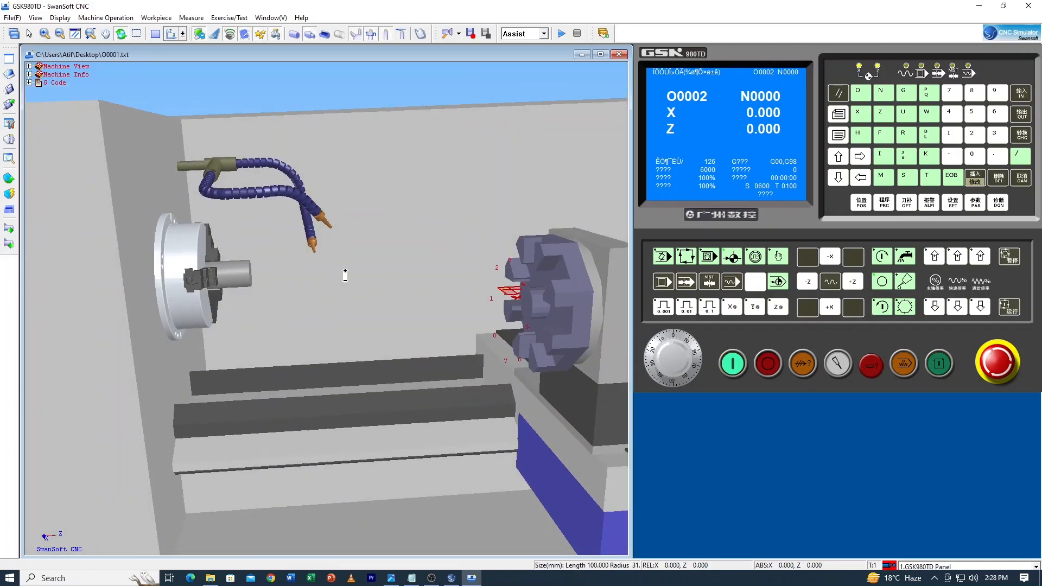
scroll(344, 275, down, 4)
scroll(345, 276, up, 3)
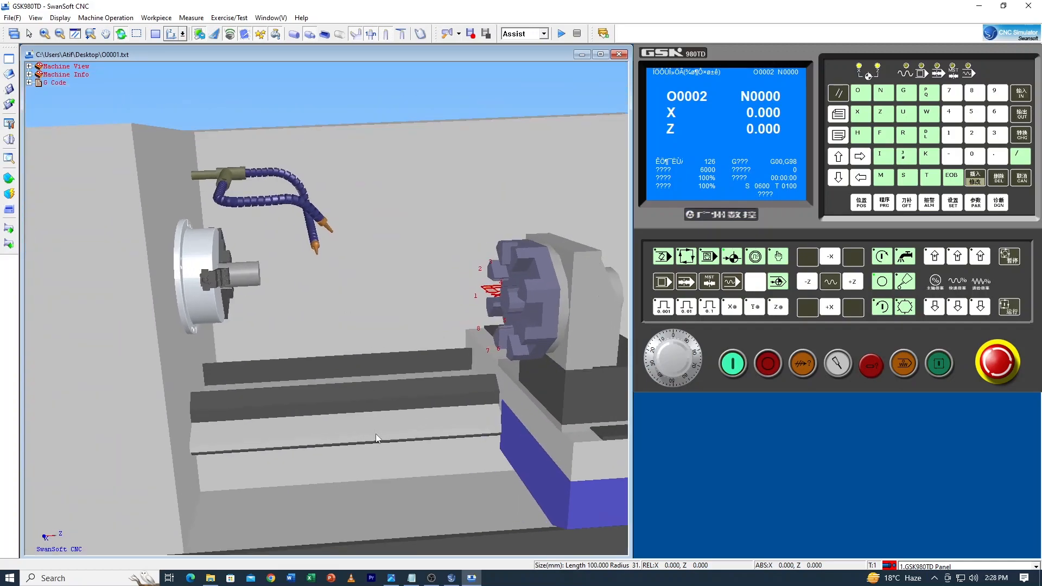
Review the O0001 program in Notepad, highlight the T0101 tool call, and return to the simulator
click(412, 578)
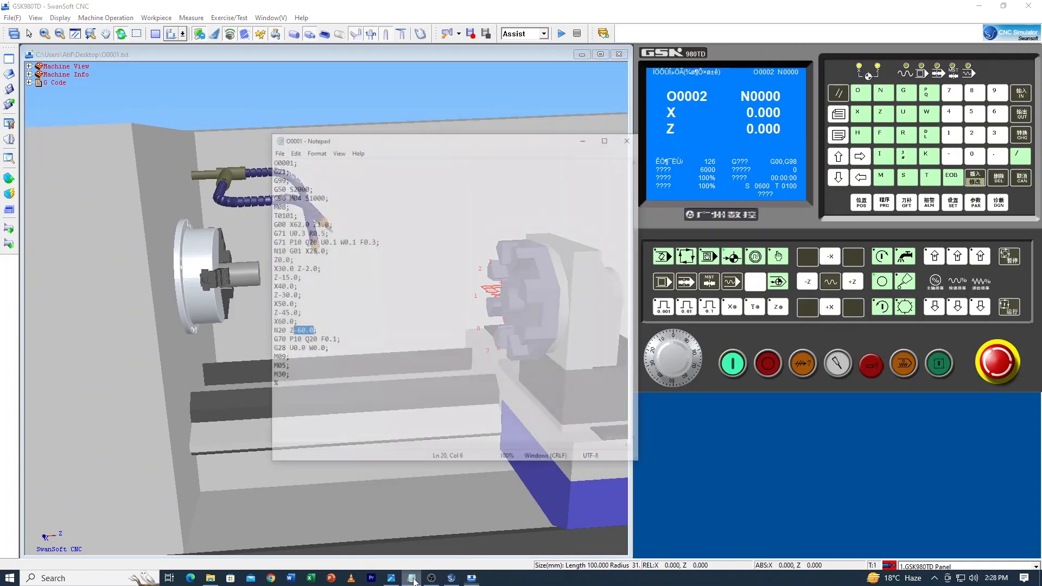
click(382, 254)
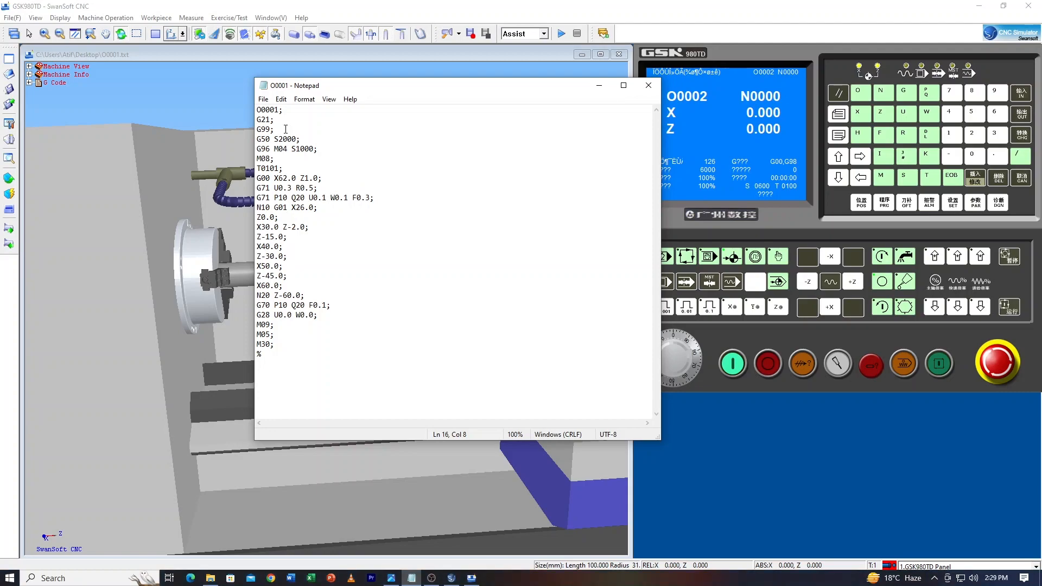
click(336, 154)
click(356, 236)
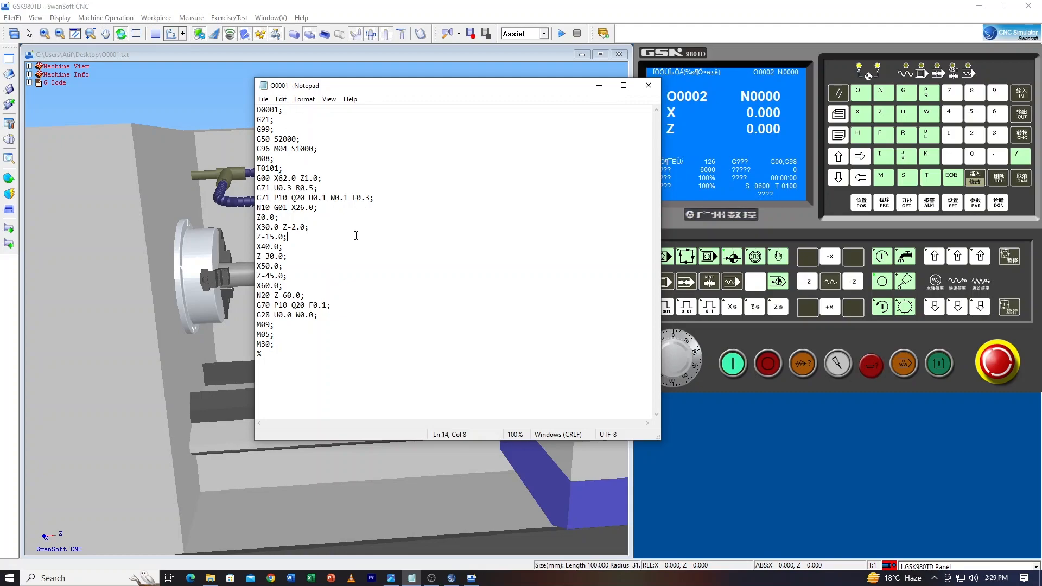
click(281, 168)
drag(281, 168, 258, 165)
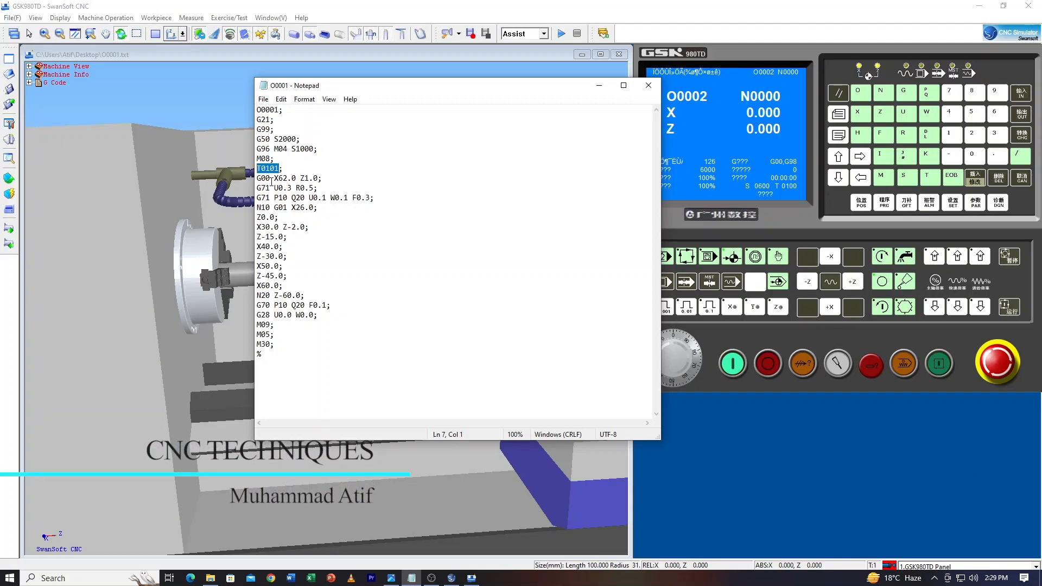
click(599, 87)
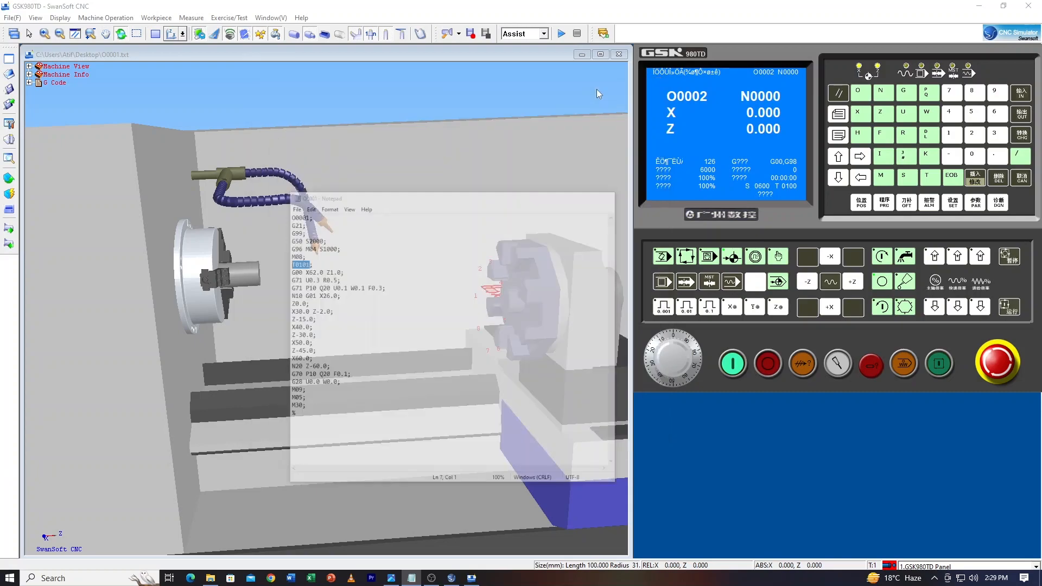
Examine the numbered tool stations on the turret from close up
click(8, 139)
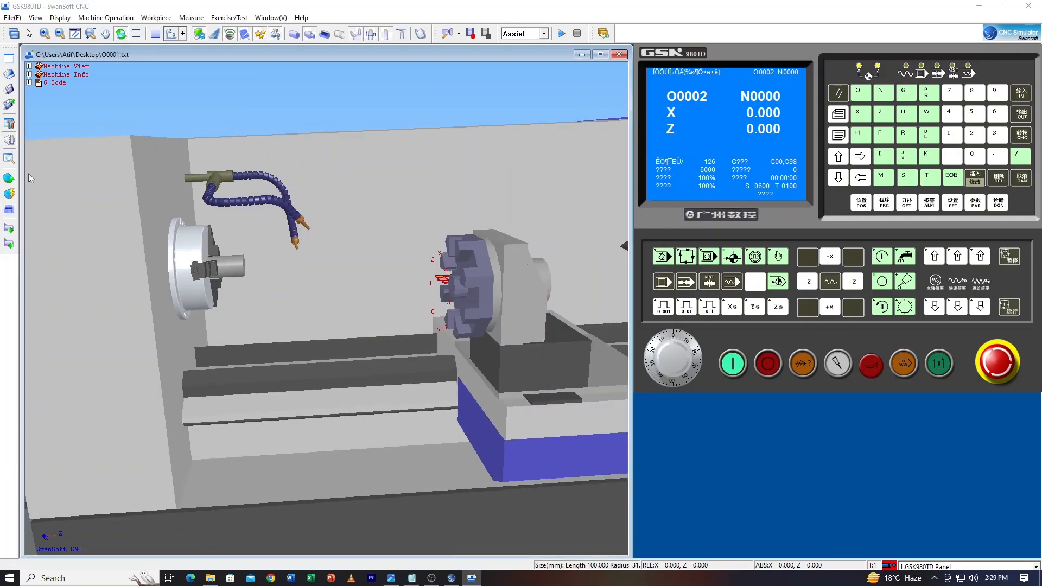
click(680, 171)
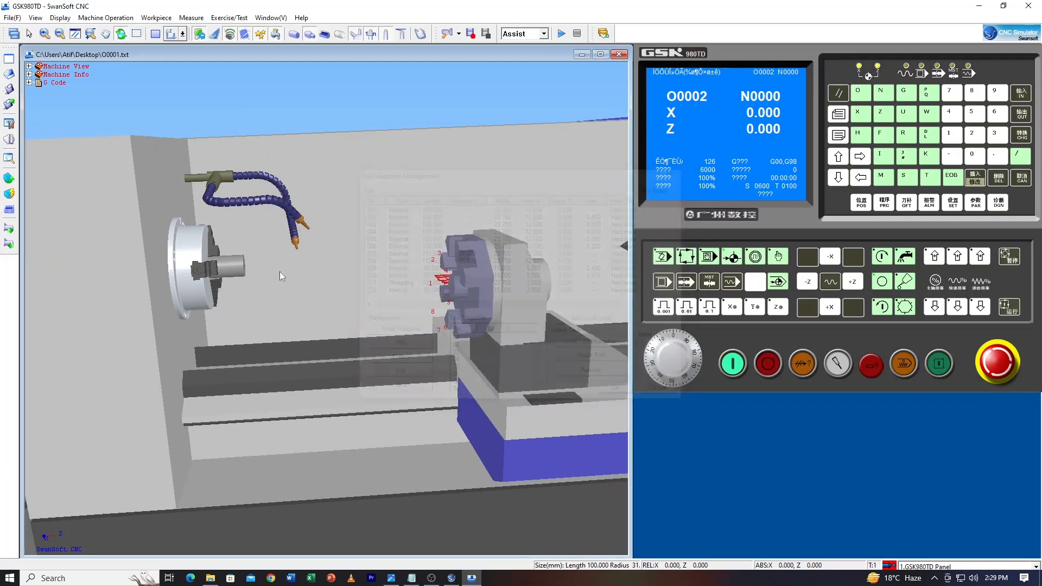
drag(280, 273, 222, 261)
scroll(163, 239, up, 5)
drag(38, 202, 145, 234)
scroll(138, 245, down, 5)
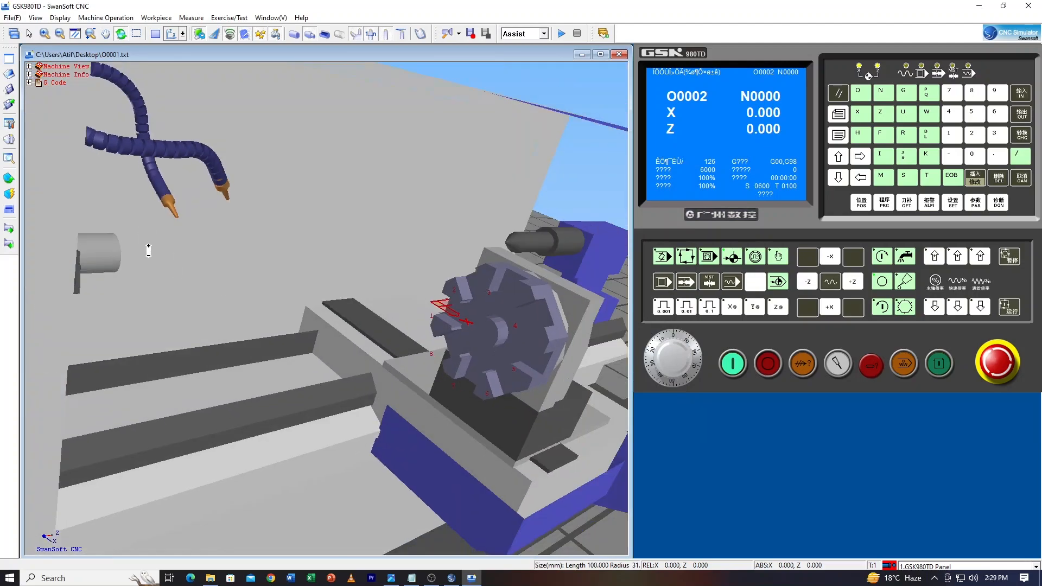
scroll(488, 350, up, 2)
drag(499, 354, 443, 319)
scroll(413, 309, up, 3)
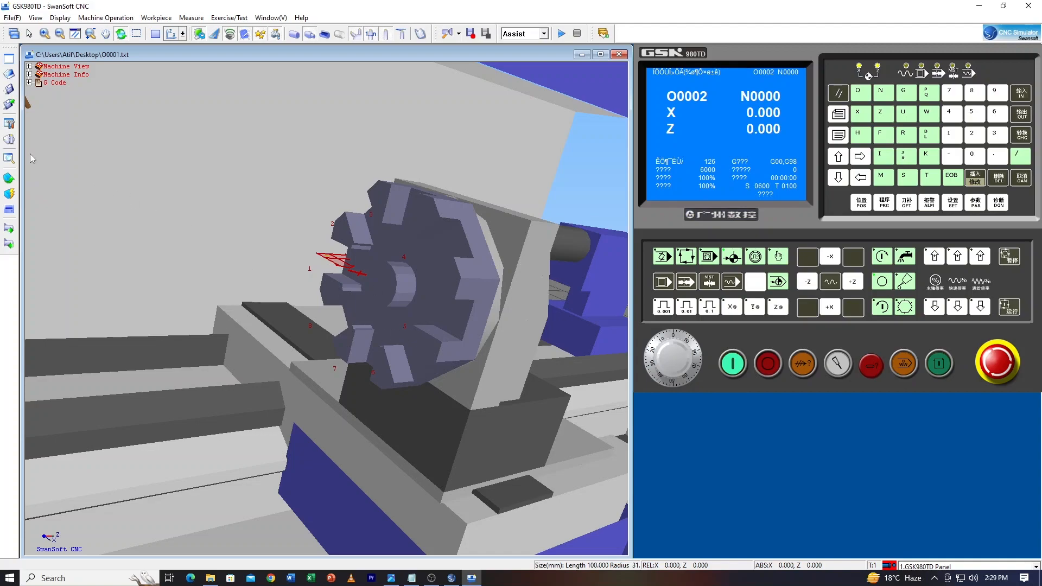
click(8, 140)
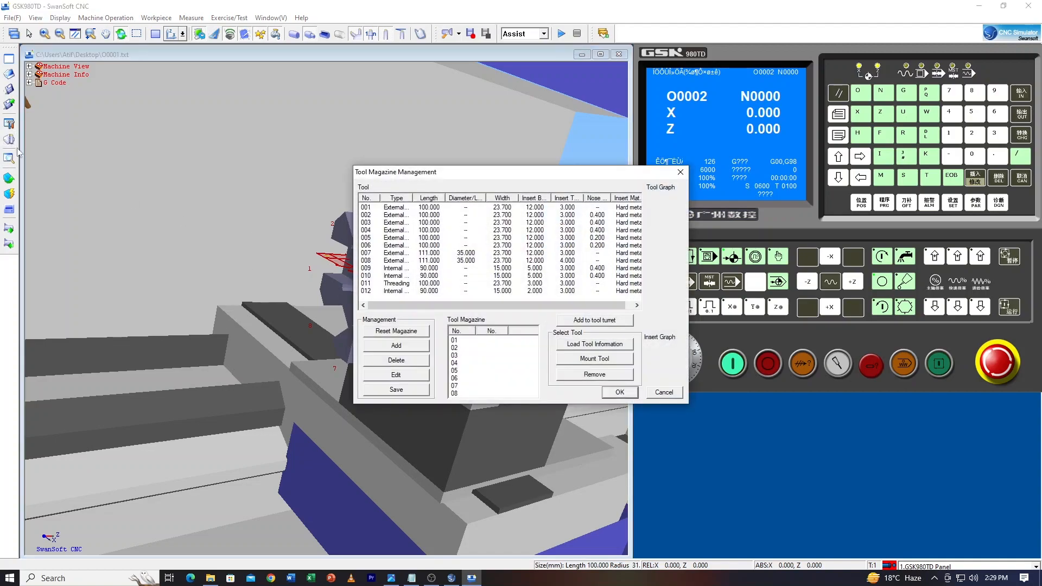
drag(551, 174, 172, 162)
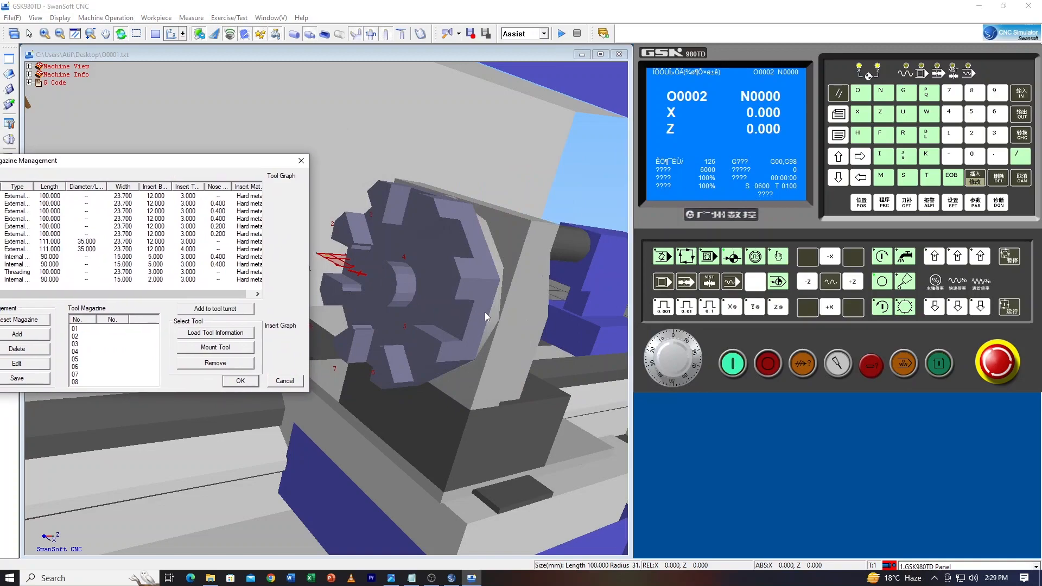
click(301, 161)
scroll(319, 269, up, 3)
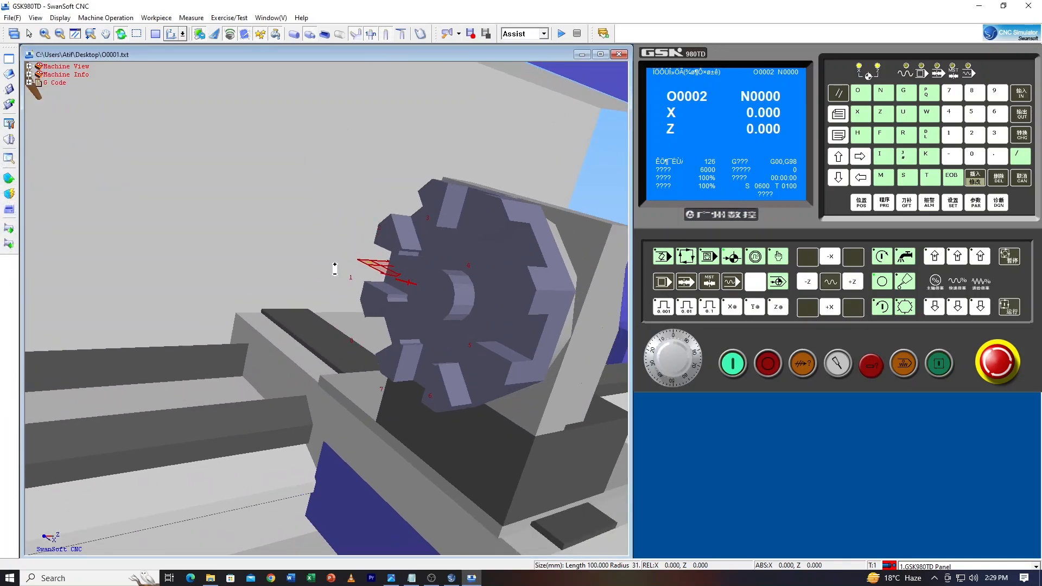
Load external turning tool 001 from the tool library into turret station 01 and apply the tool magazine
click(9, 139)
drag(466, 173, 161, 171)
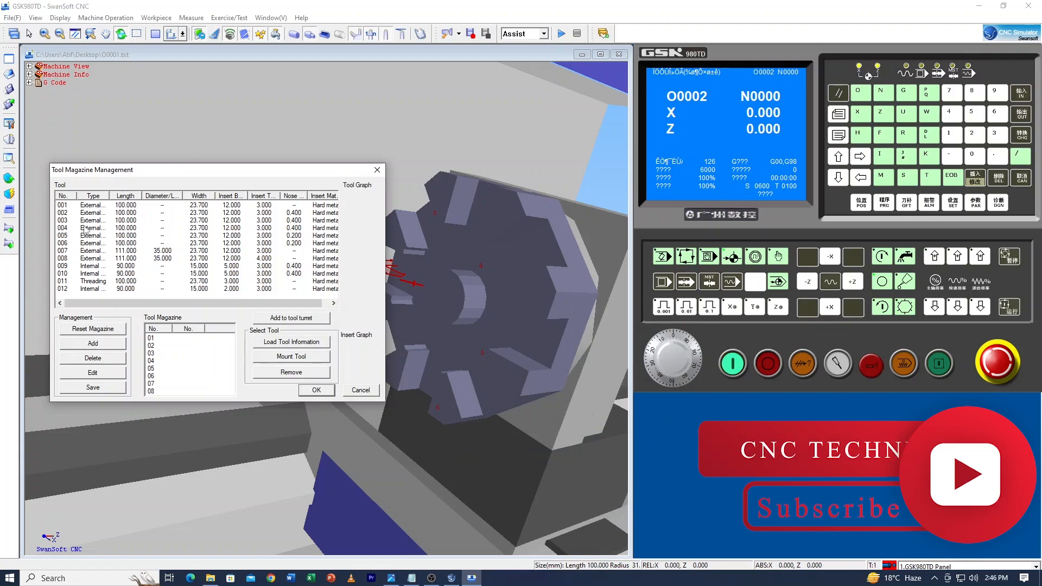
click(93, 209)
mouse_move(218, 173)
mouse_down()
mouse_move(284, 132)
mouse_move(224, 155)
mouse_up()
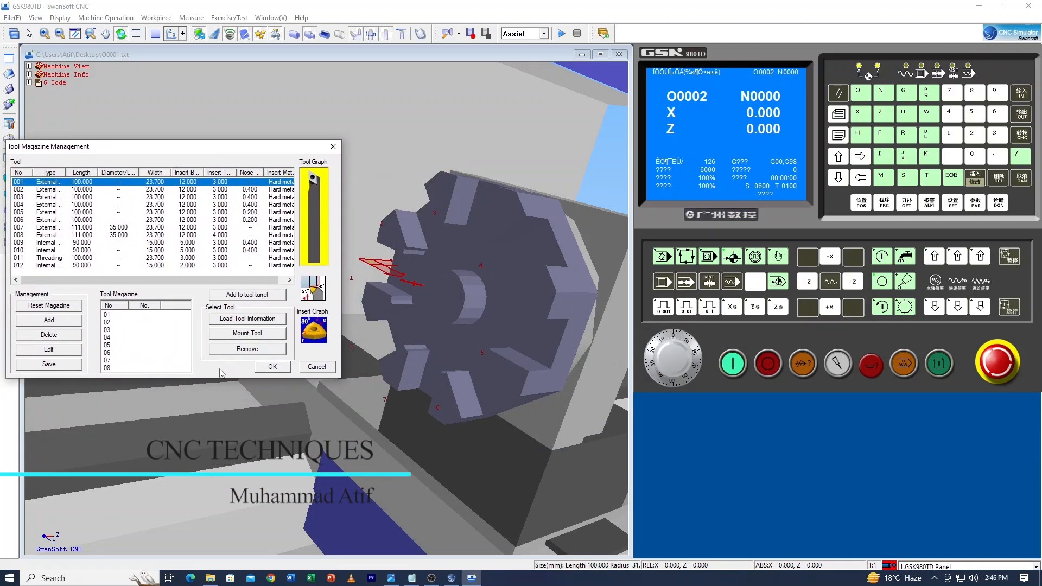
click(107, 315)
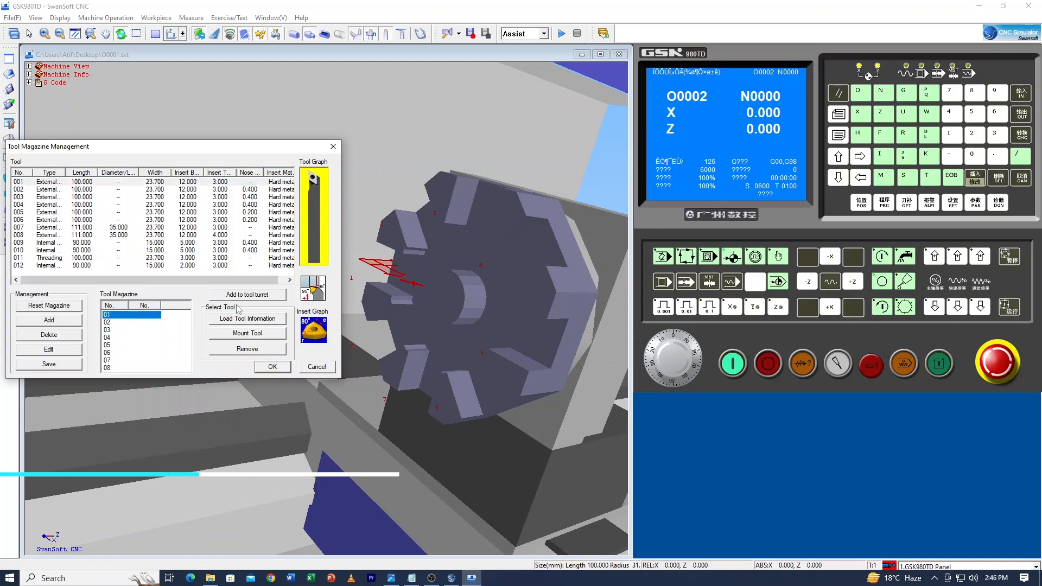
click(249, 296)
click(281, 305)
click(279, 372)
Inspect the mounted tool, then rapid-position it at the outer edge of the workpiece's end face
scroll(371, 263, up, 5)
drag(371, 264, 400, 314)
scroll(384, 377, up, 6)
scroll(384, 376, up, 2)
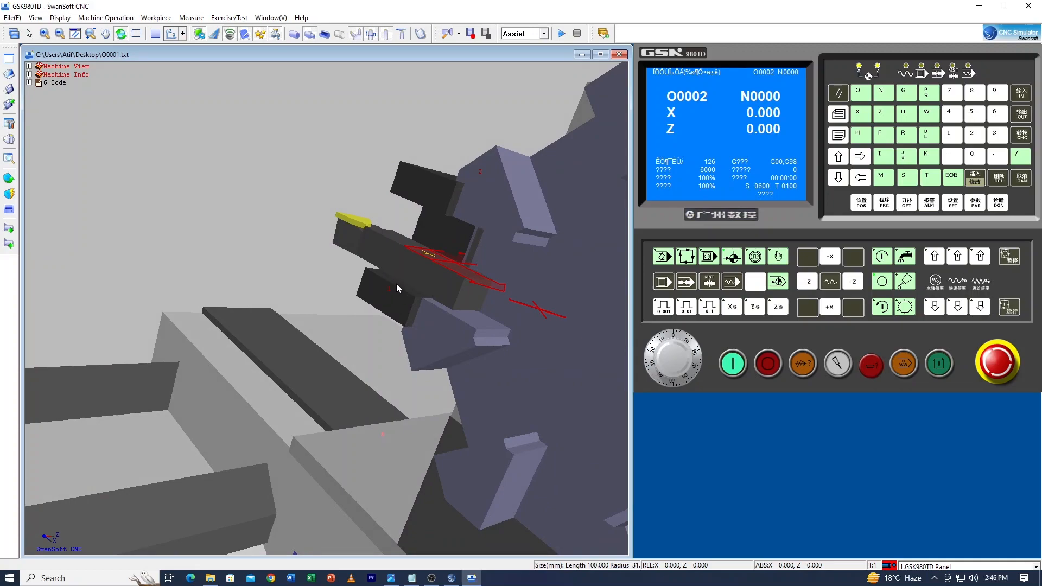
scroll(400, 305, down, 8)
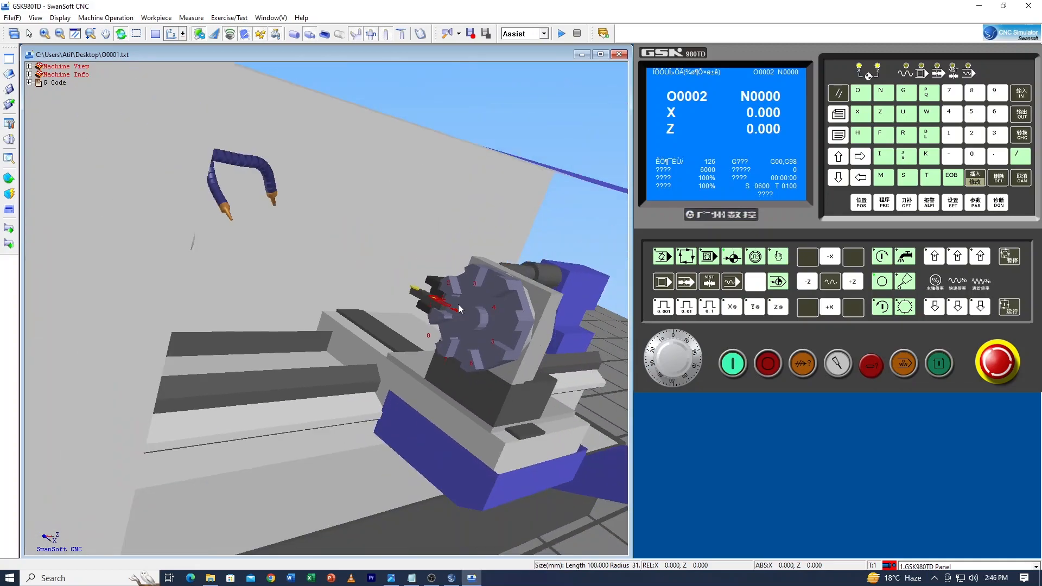
drag(403, 311, 271, 304)
click(8, 178)
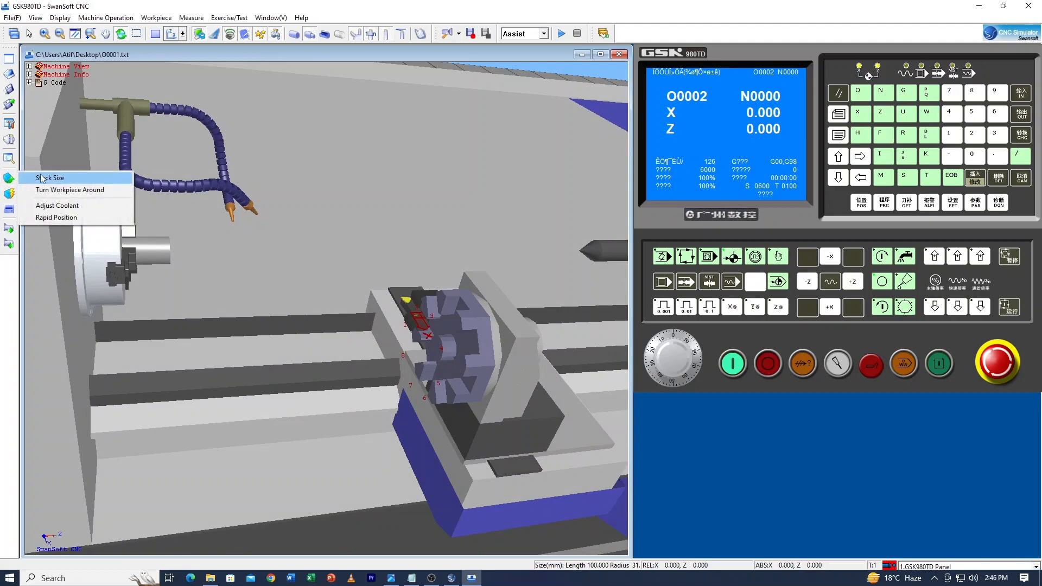
click(58, 217)
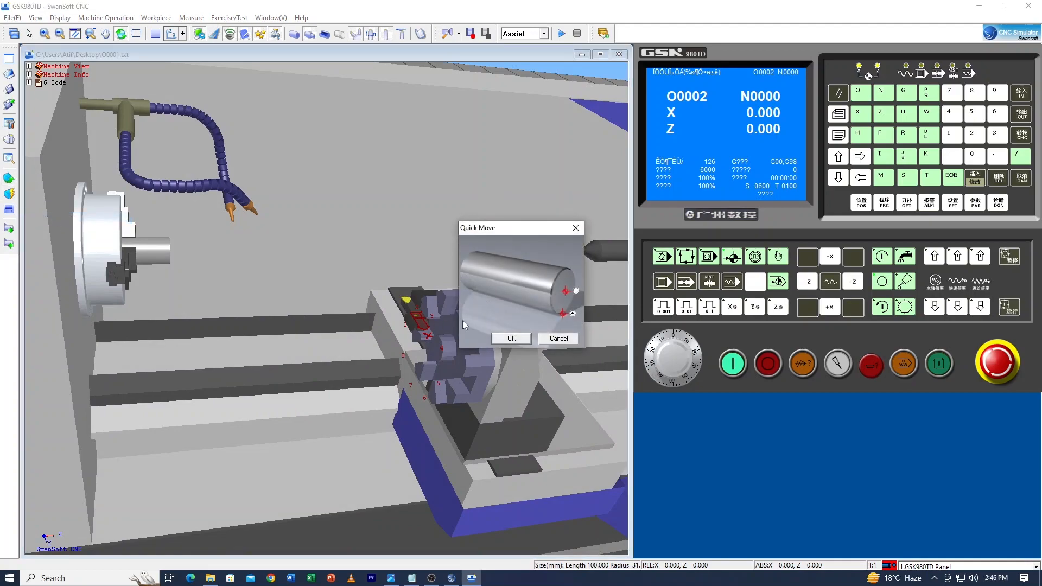
drag(530, 237, 381, 182)
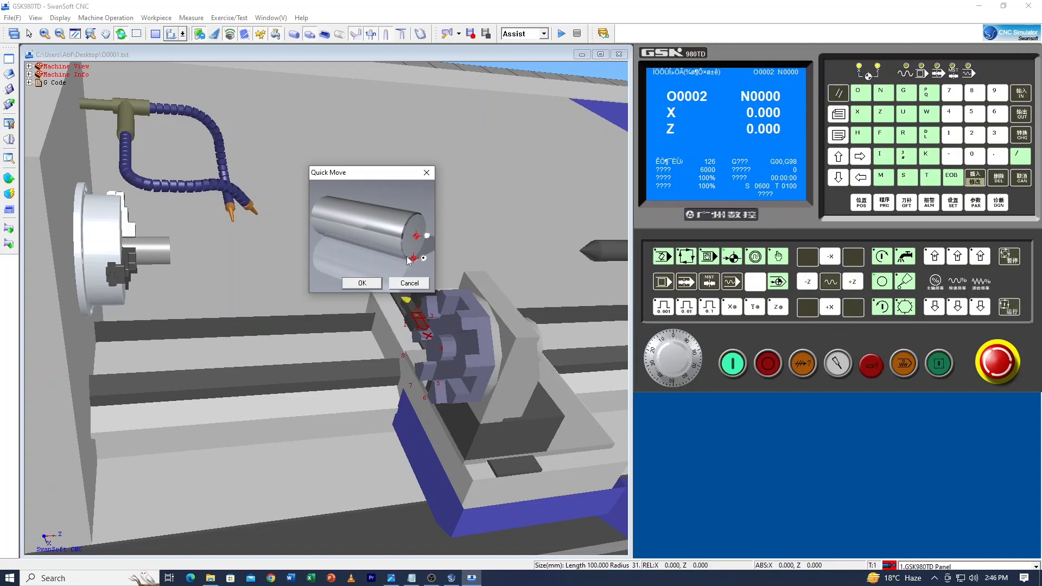
click(362, 283)
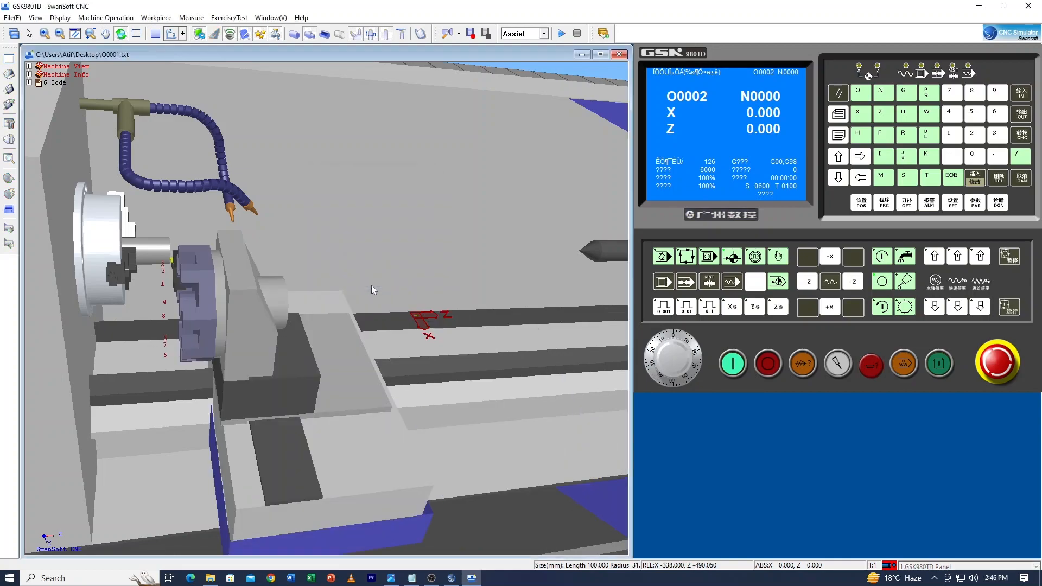
Examine the contact between the insert tip and the workpiece's front edge from close up
scroll(222, 259, up, 3)
scroll(221, 305, up, 5)
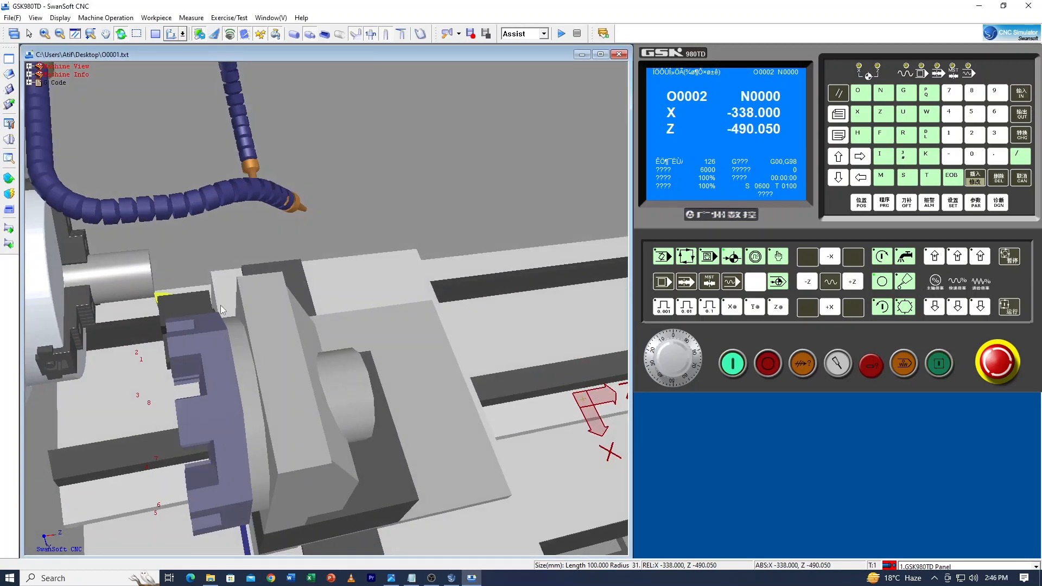
scroll(168, 310, up, 5)
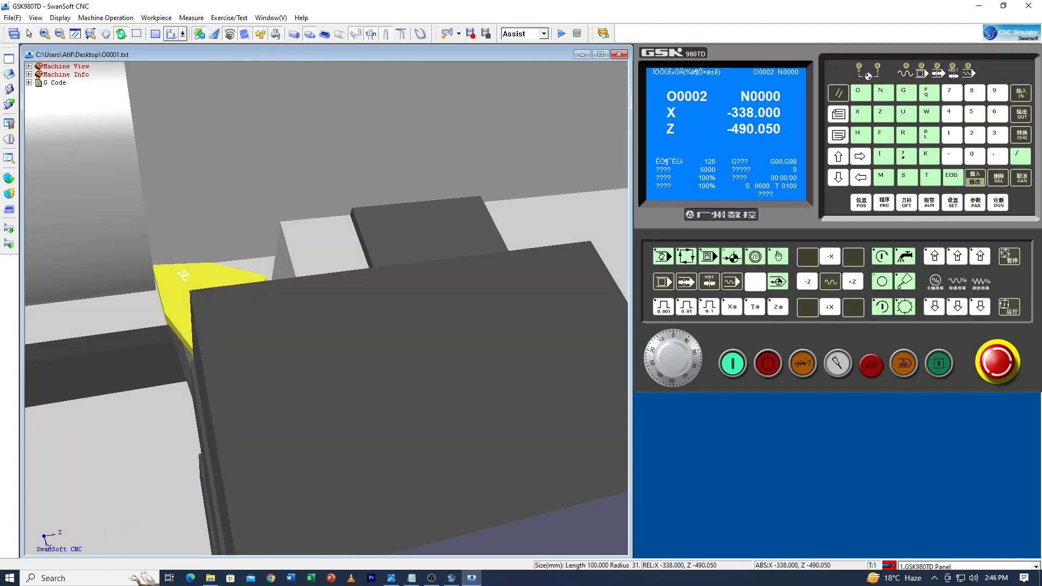
scroll(178, 340, down, 8)
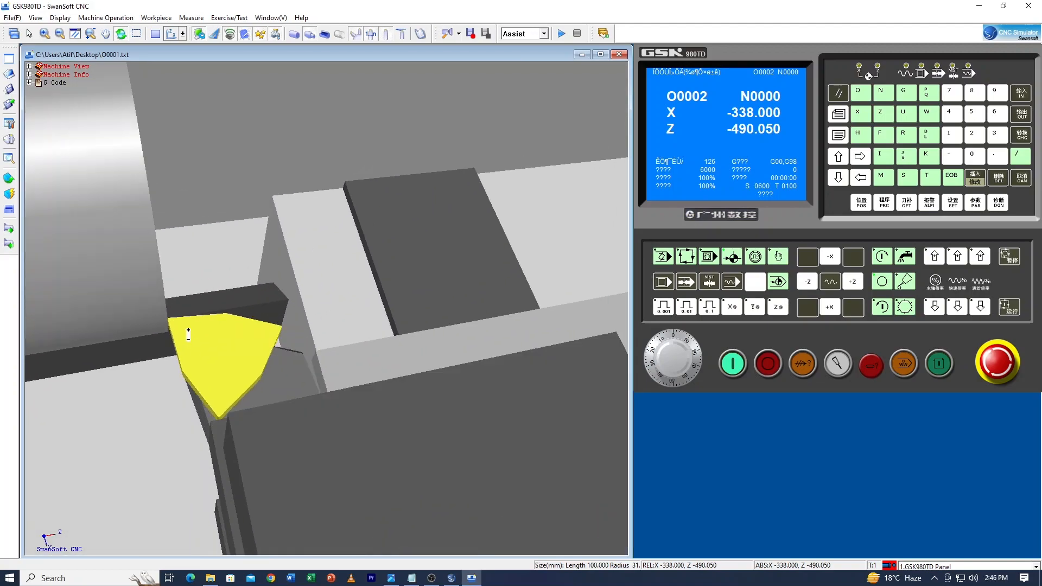
drag(269, 380, 254, 322)
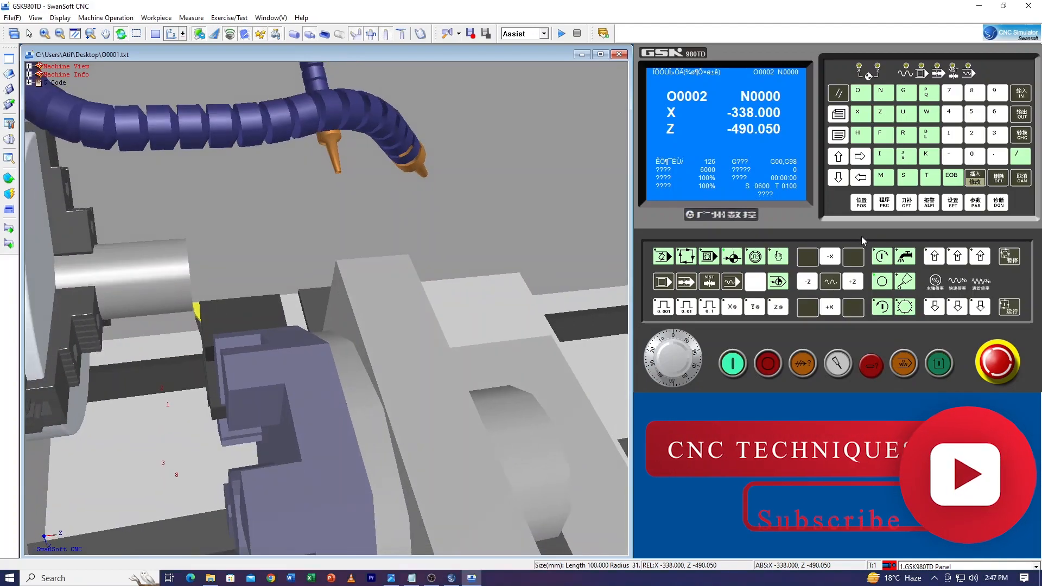
Bring up the tool offset table, check the offset number in the program's T0101 call, and select offset 01's X value
click(907, 204)
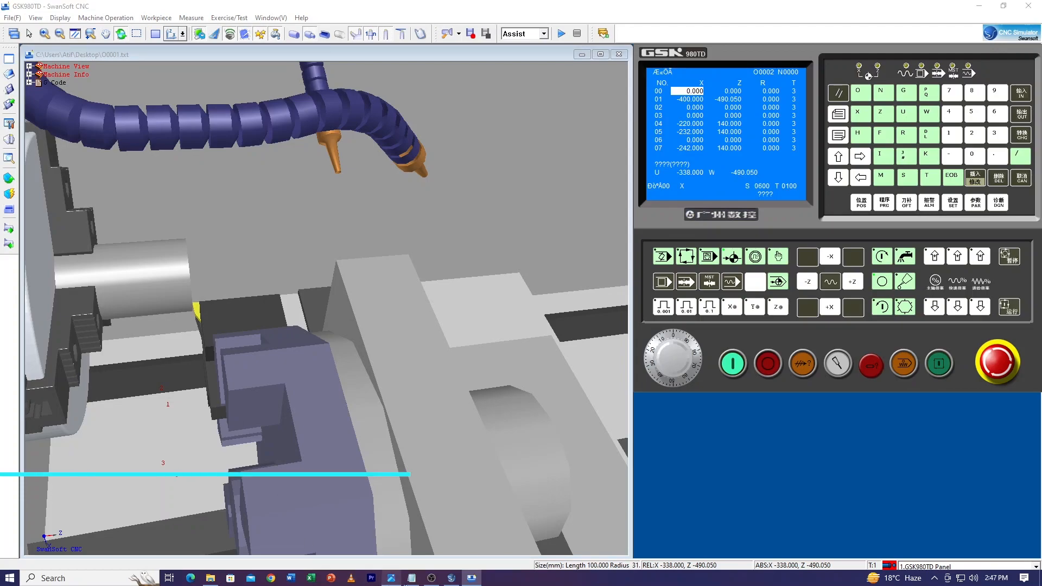
click(412, 578)
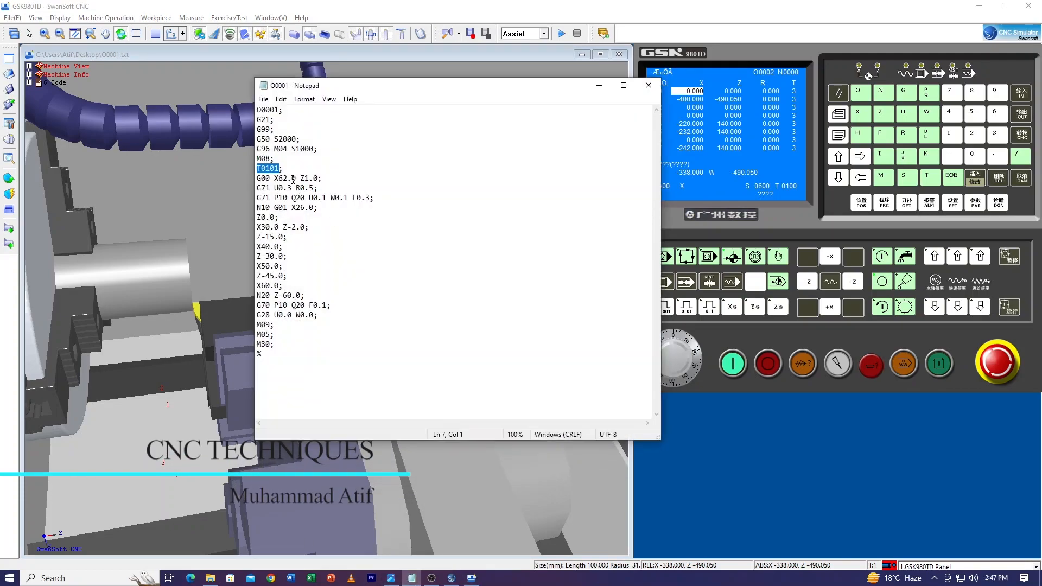
click(266, 169)
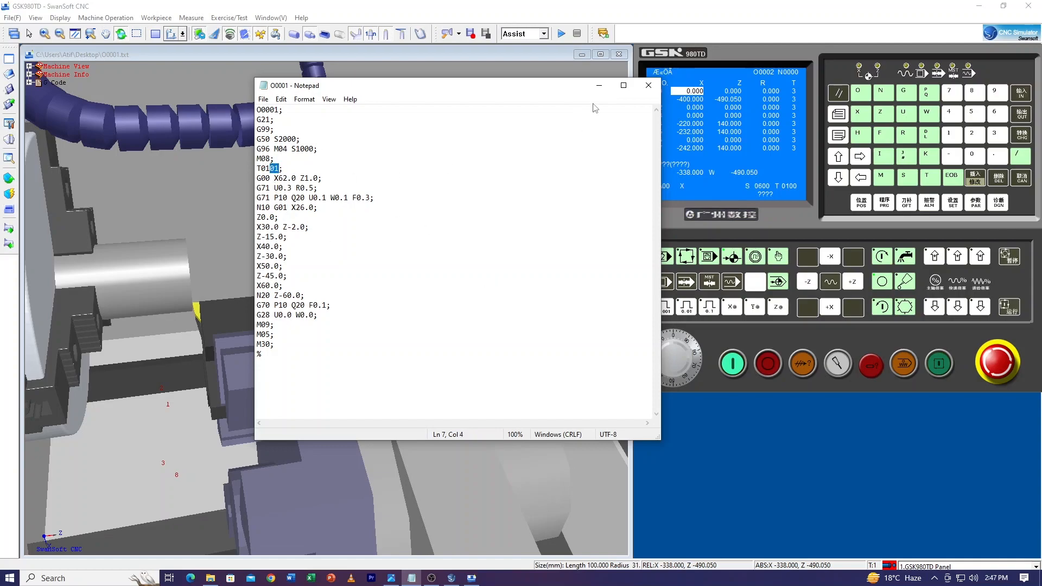
click(599, 85)
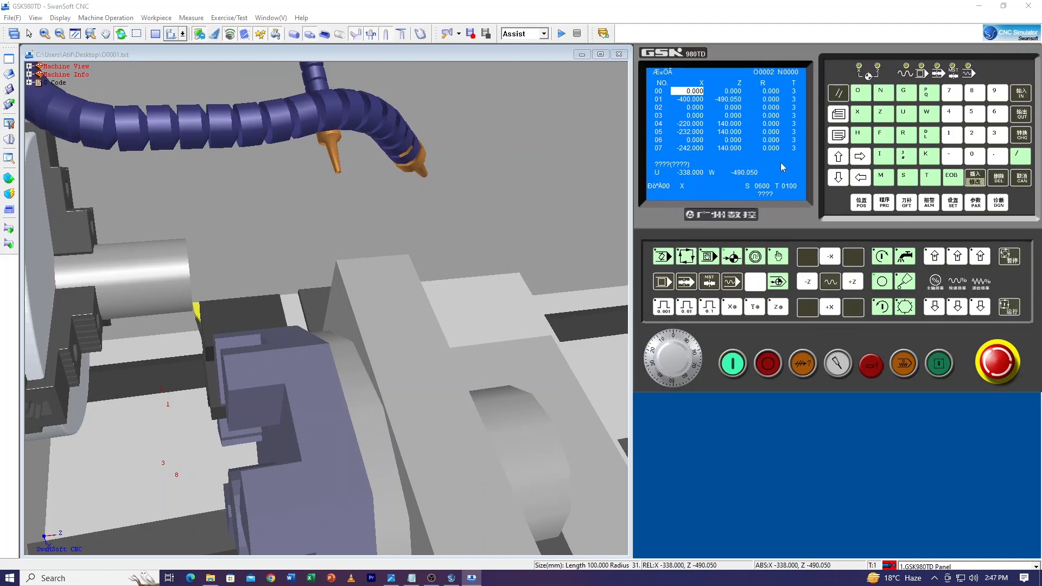
click(839, 178)
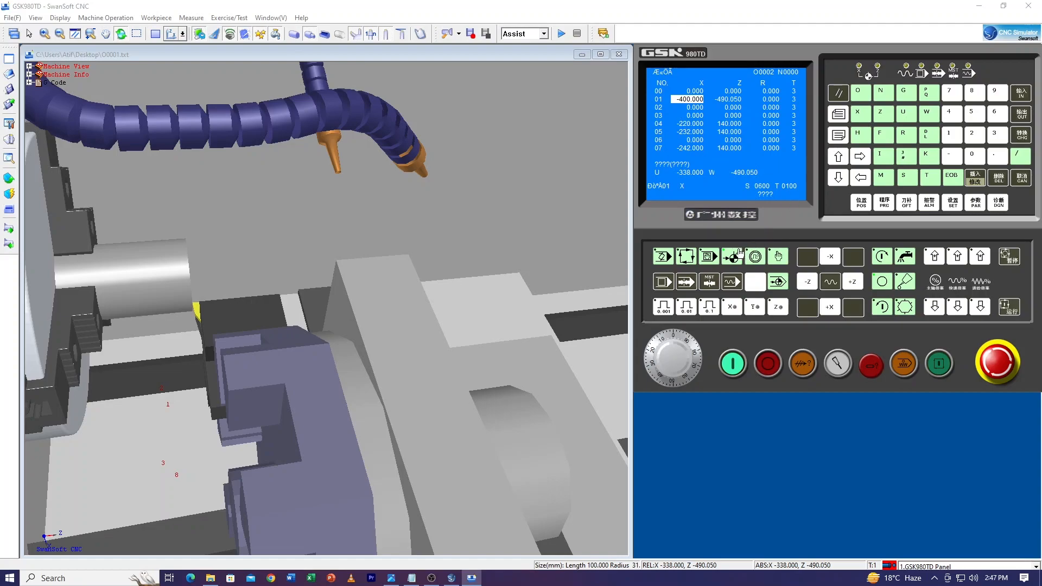
Switch the control to MDI mode and check the X62.0 diameter in the O0001 program in Notepad
click(709, 259)
click(411, 580)
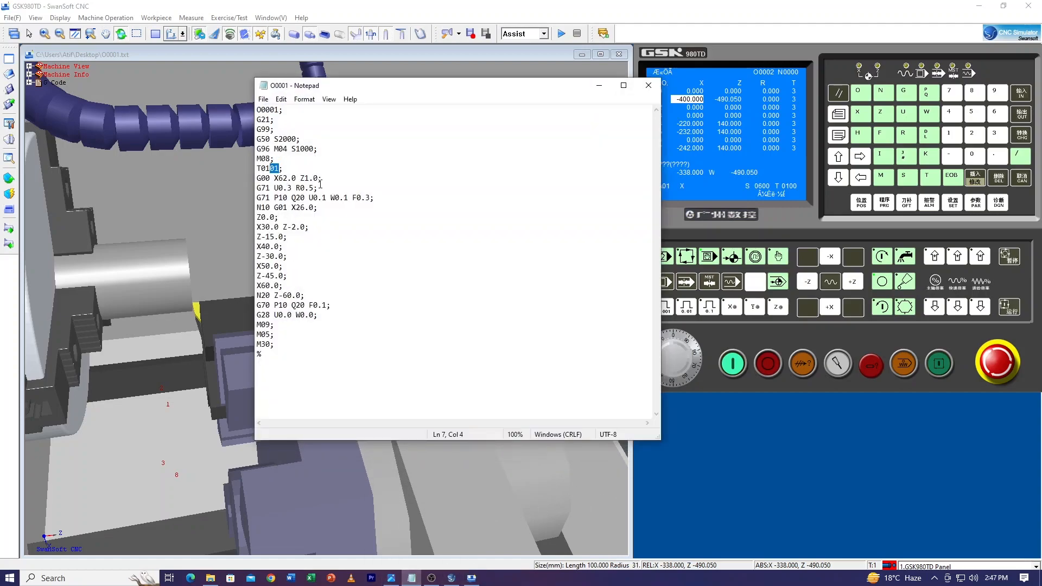
drag(287, 178, 283, 178)
click(282, 178)
click(600, 85)
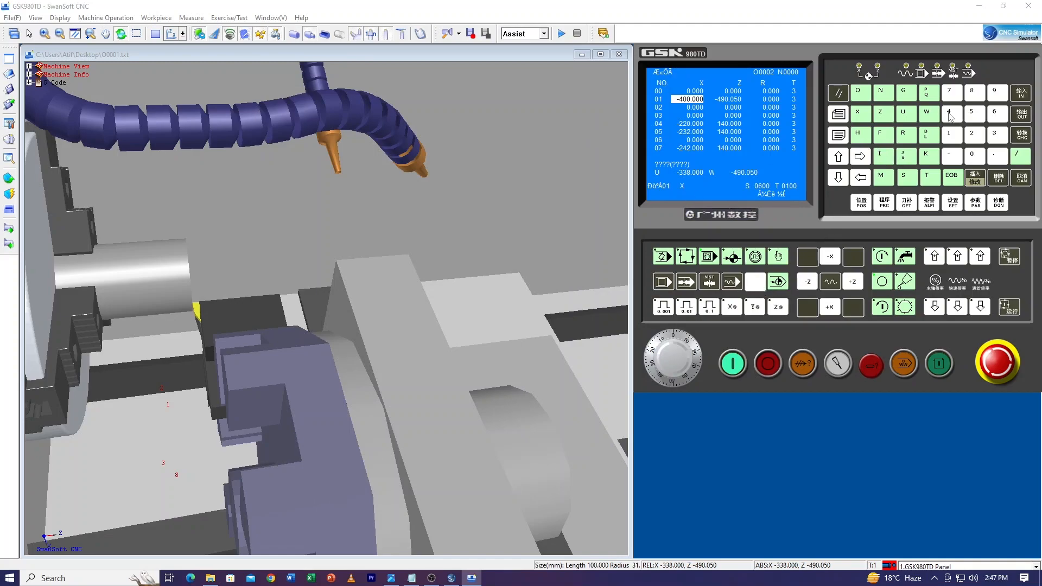
Input X62.0 as the workpiece diameter for tool offset 01
click(995, 116)
click(976, 135)
click(996, 157)
click(973, 156)
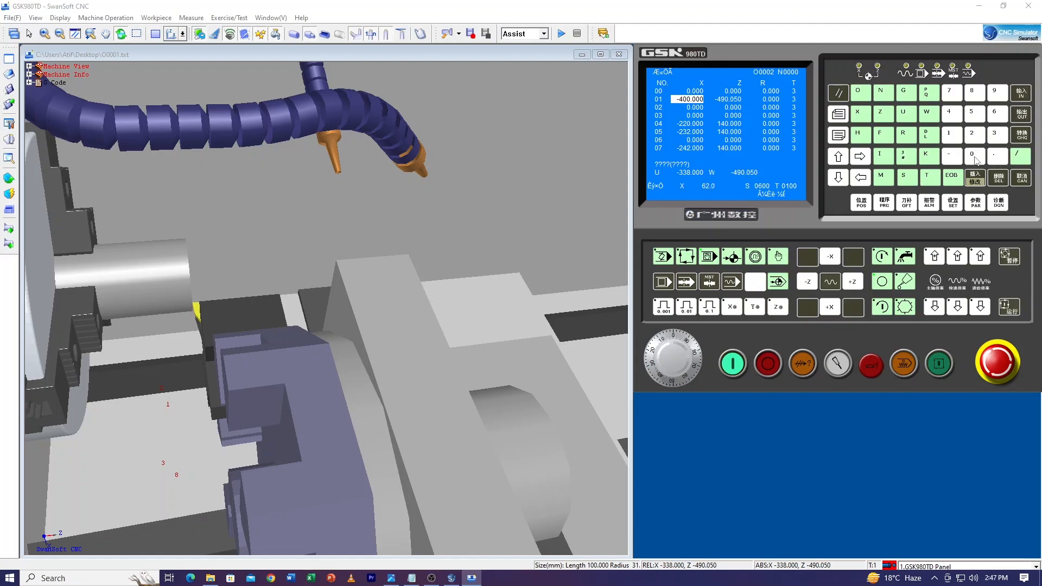
click(1026, 99)
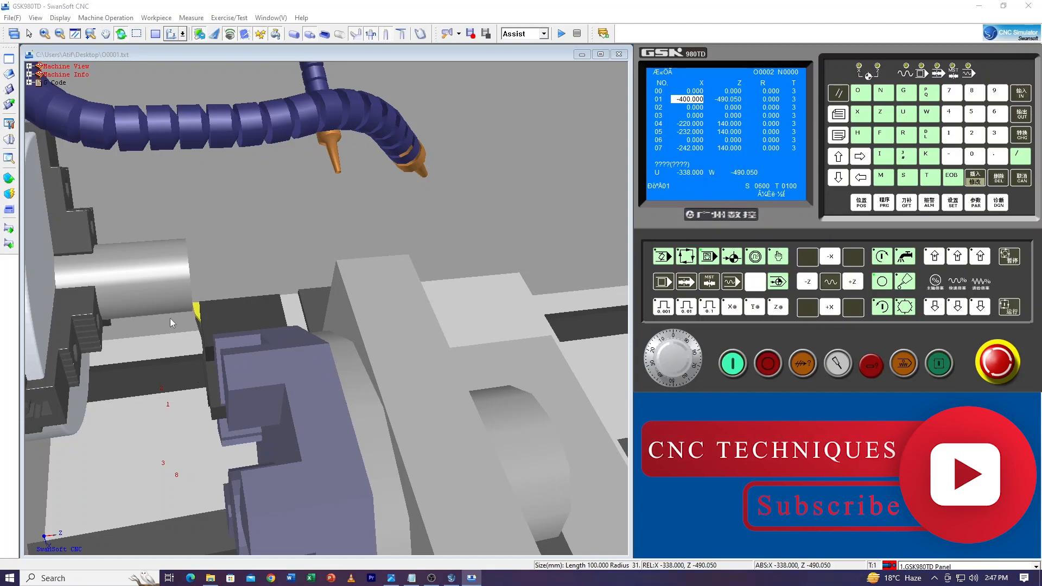
Input Z0.0 as the workpiece face position for tool offset 01
click(882, 116)
click(974, 156)
click(997, 157)
click(974, 156)
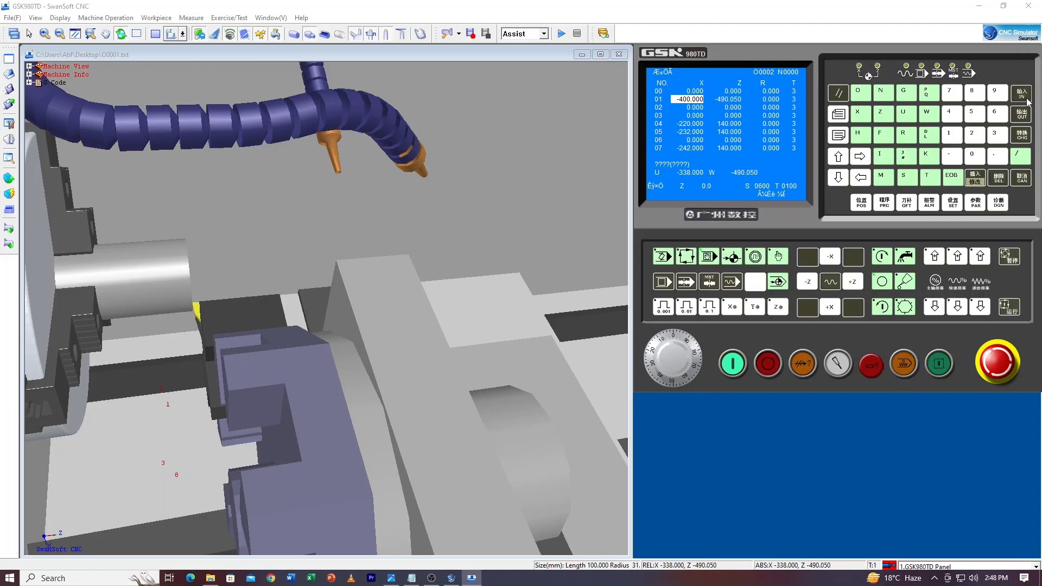
click(1028, 101)
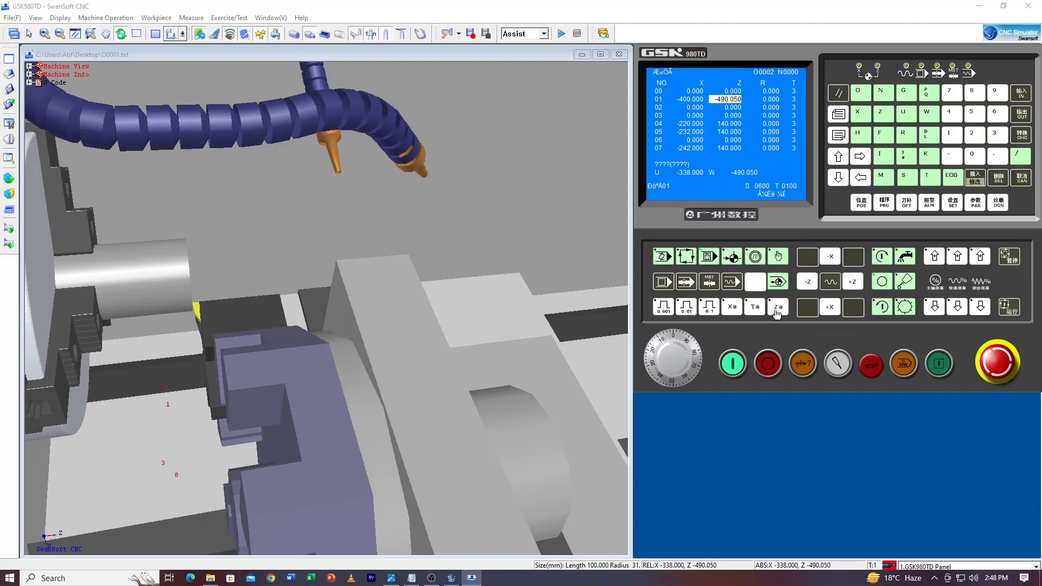
Compare the X and Z machine position with the values stored for tool offset 01
click(861, 206)
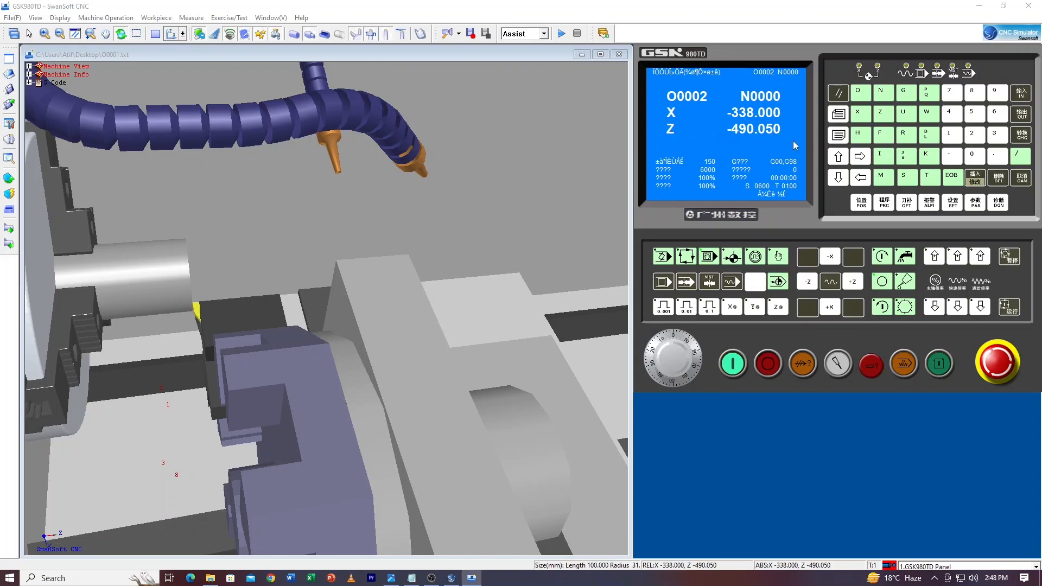
click(906, 207)
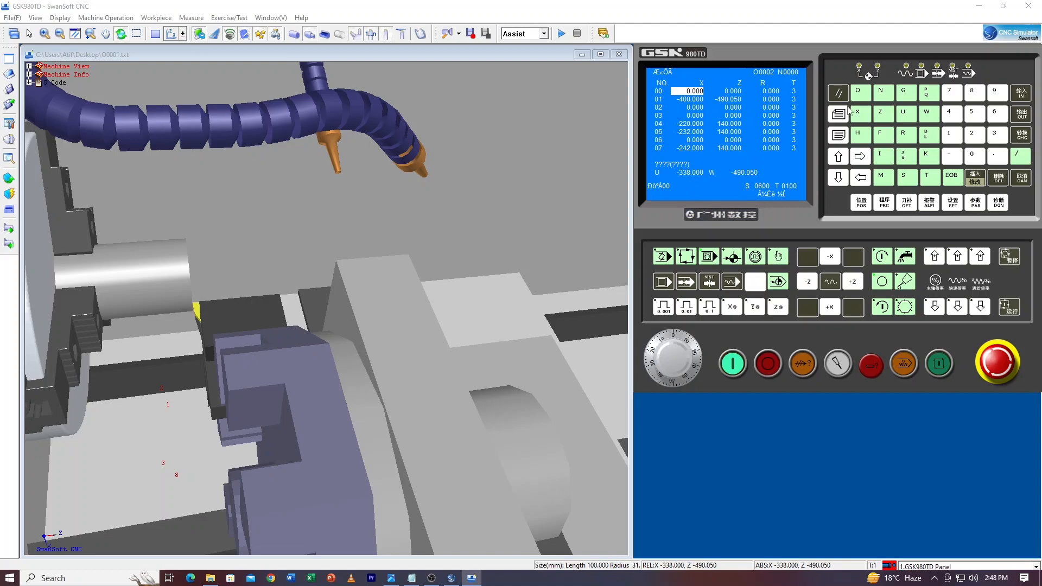
click(862, 202)
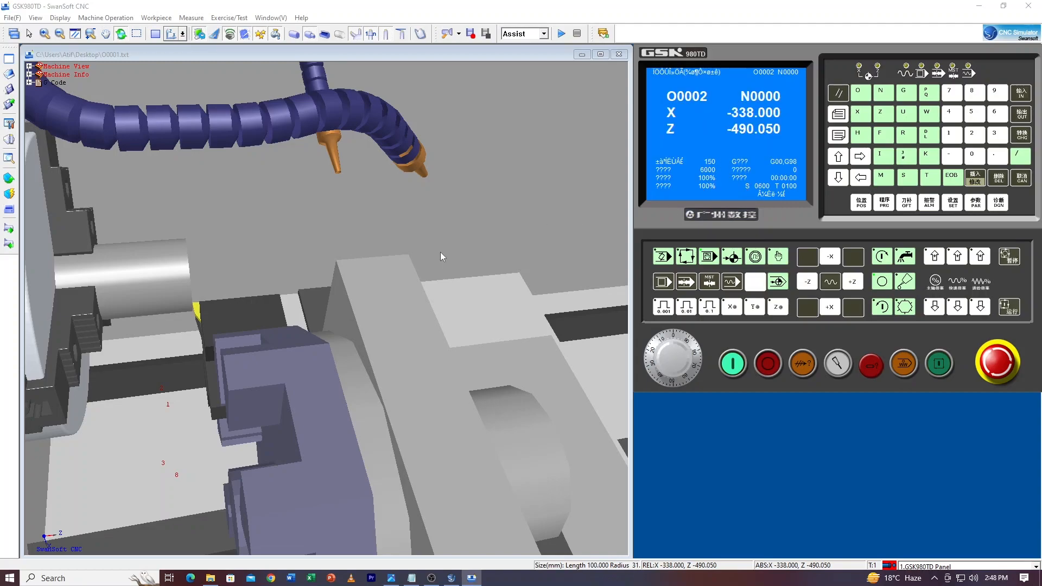
Return the turret to machine zero, first along X and then along Z, and check its clearance from the workpiece
scroll(299, 282, down, 1)
scroll(298, 282, down, 2)
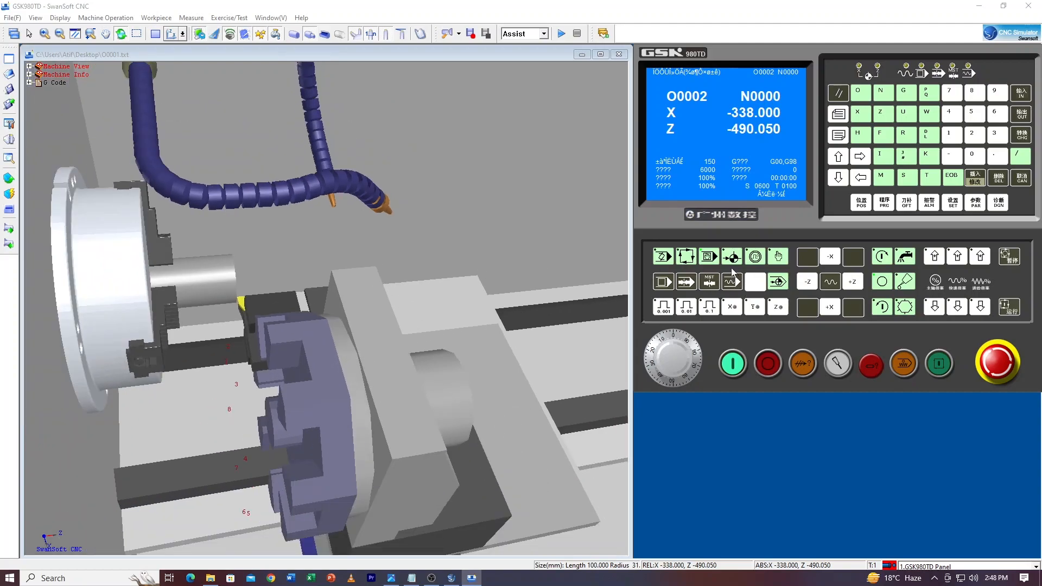
click(732, 256)
click(830, 311)
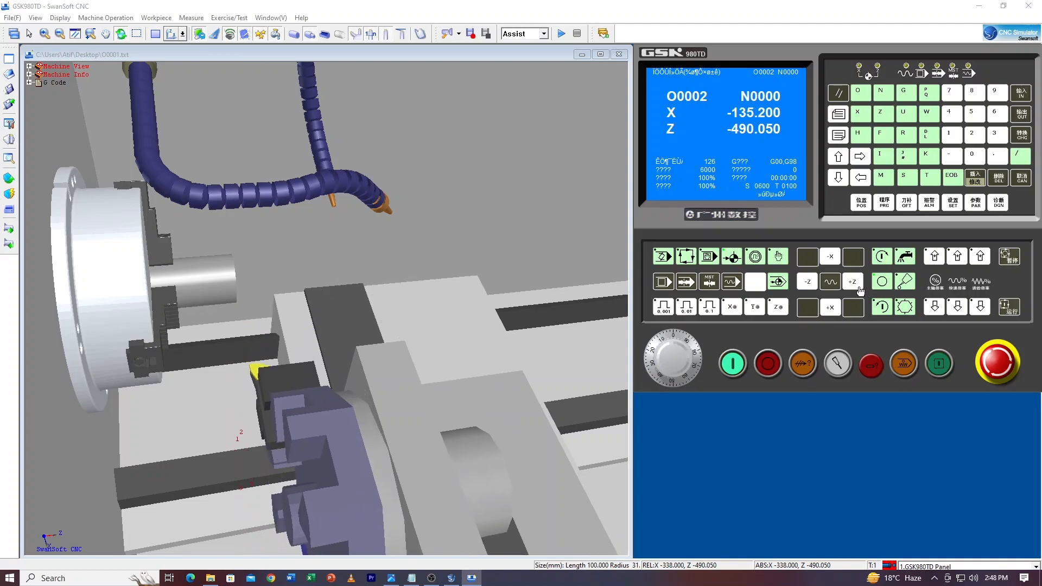
click(853, 284)
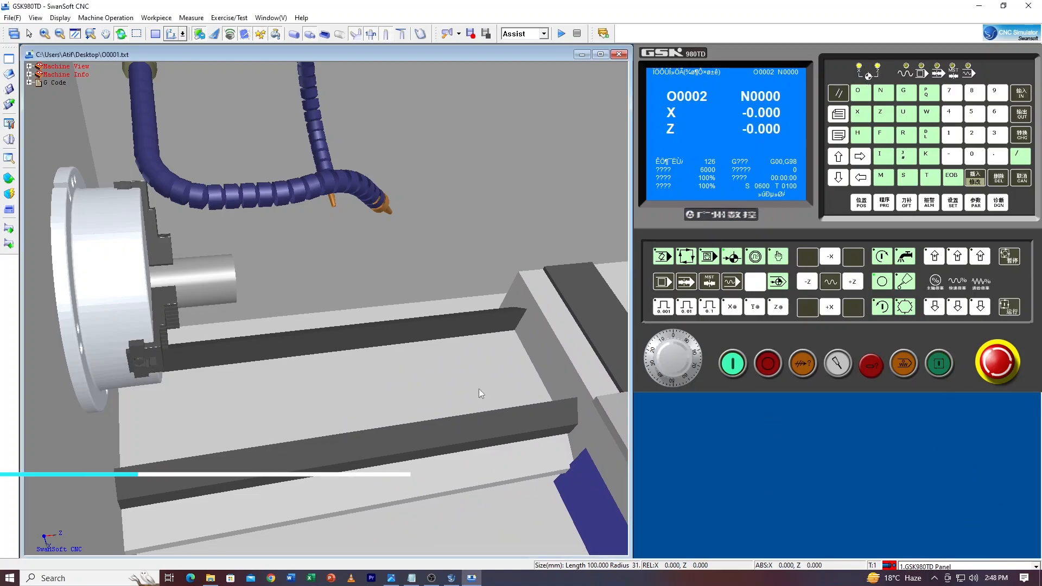
scroll(364, 354, down, 6)
scroll(424, 378, up, 3)
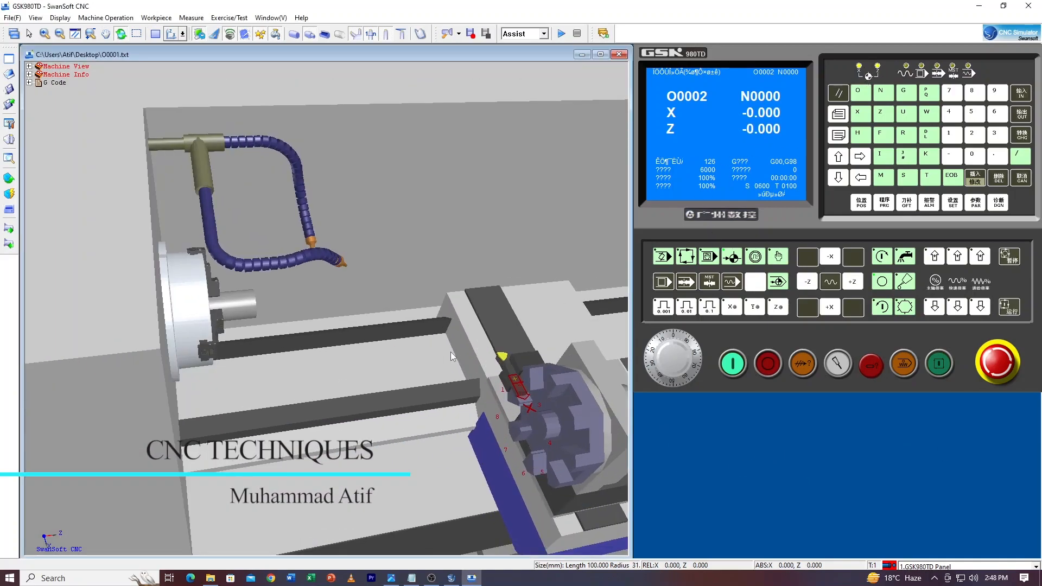
scroll(247, 326, up, 4)
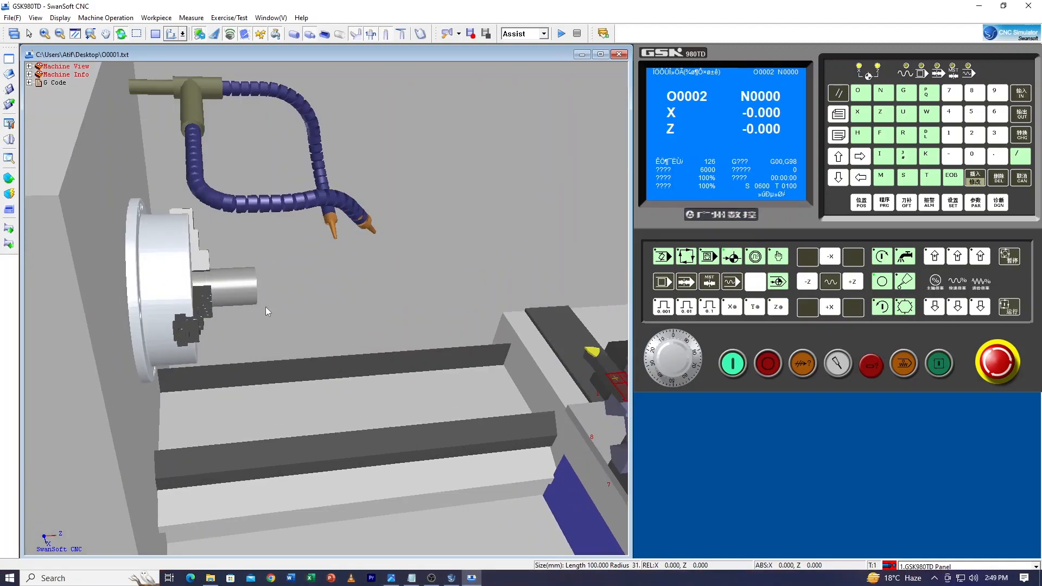
Examine the turret's home position and its distance from the chuck and workpiece from several angles
scroll(253, 306, down, 5)
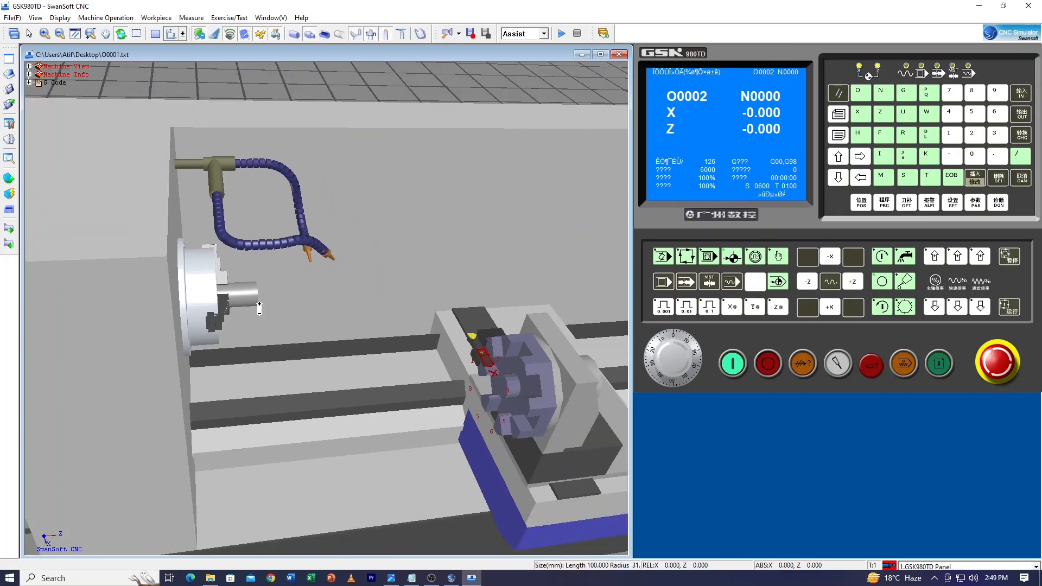
scroll(260, 308, down, 2)
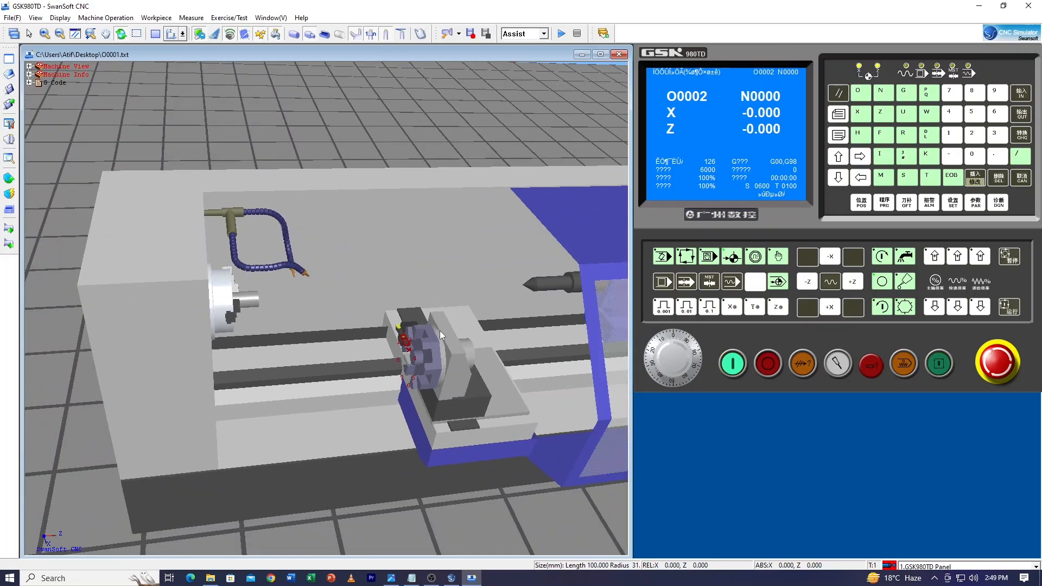
scroll(426, 352, up, 6)
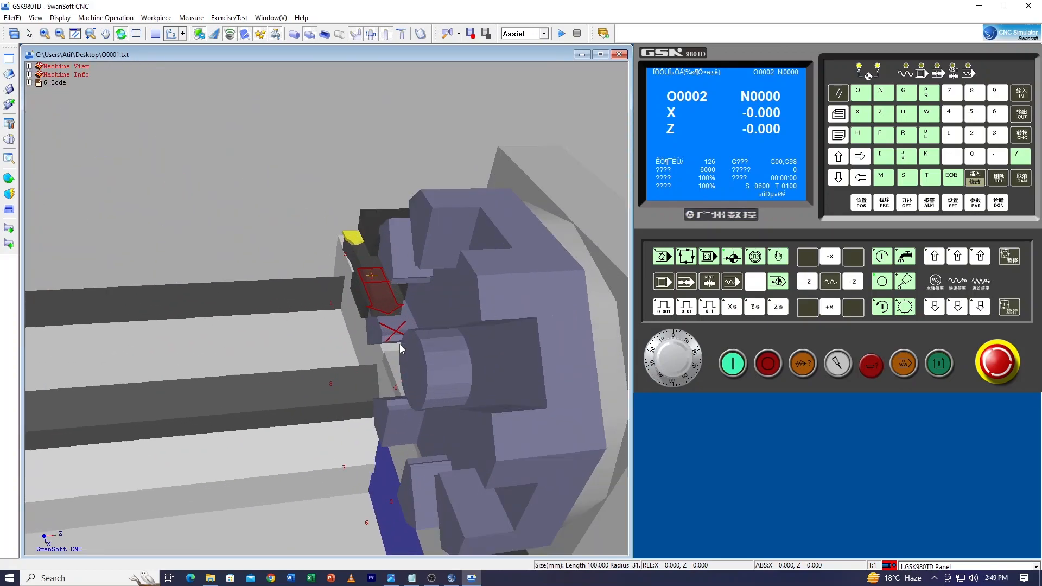
scroll(400, 344, down, 8)
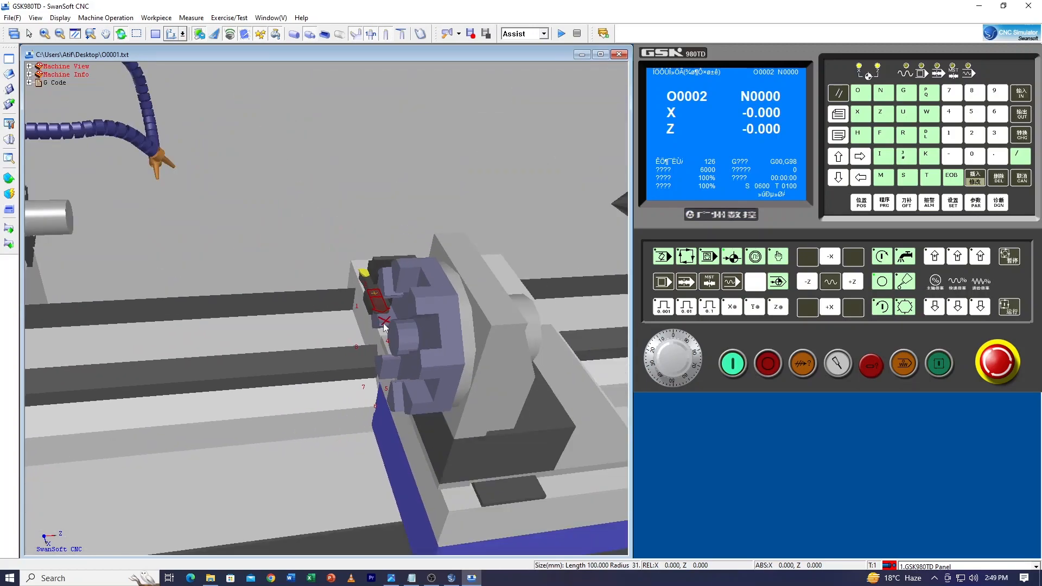
drag(415, 363, 468, 321)
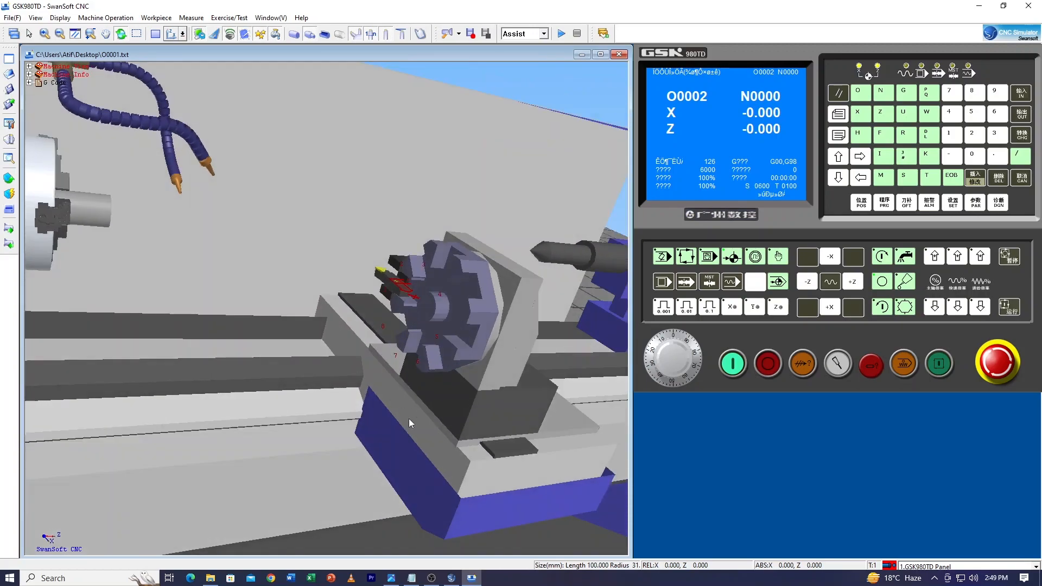
scroll(426, 354, down, 2)
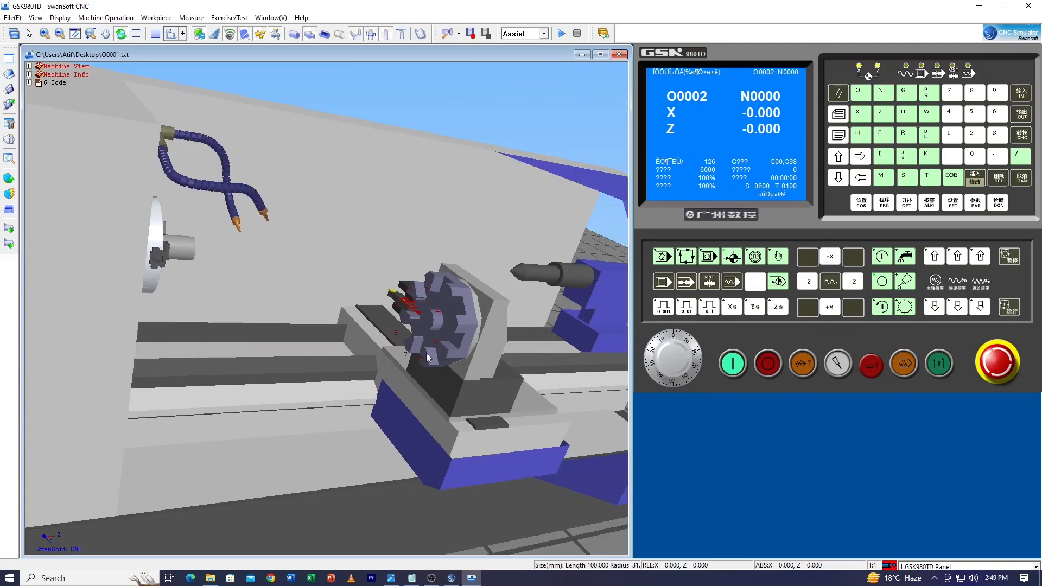
scroll(426, 354, down, 2)
scroll(416, 330, up, 3)
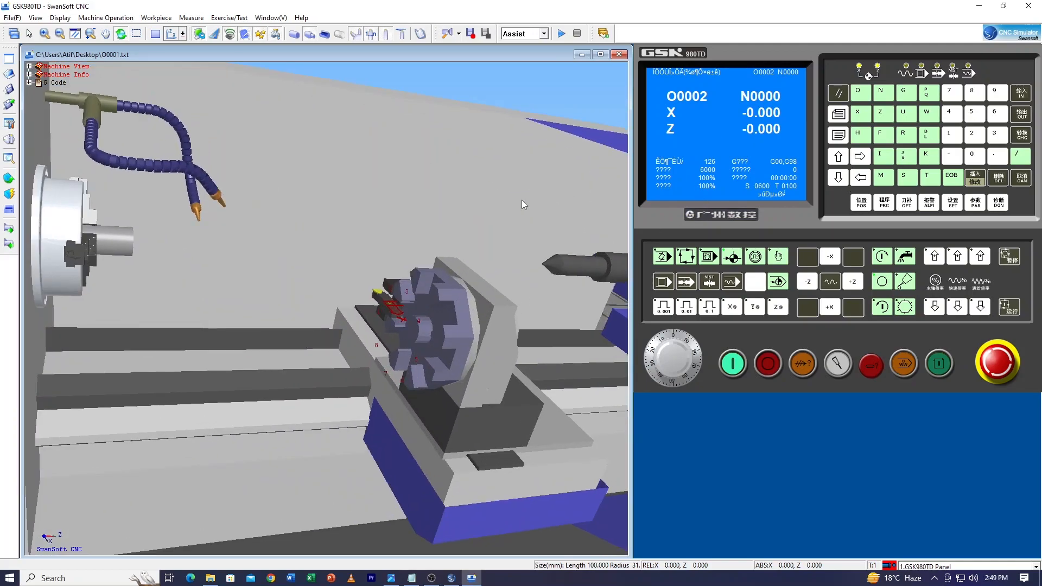
scroll(444, 279, down, 3)
Switch to Notepad to review the O0001 G-code program, then return to the simulator
click(420, 580)
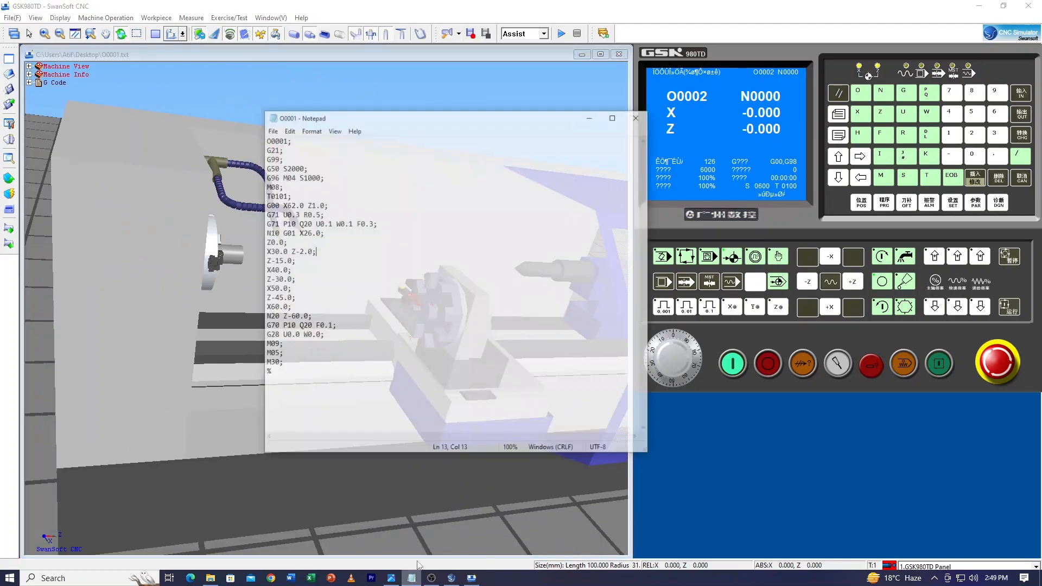
drag(258, 110, 295, 349)
click(364, 314)
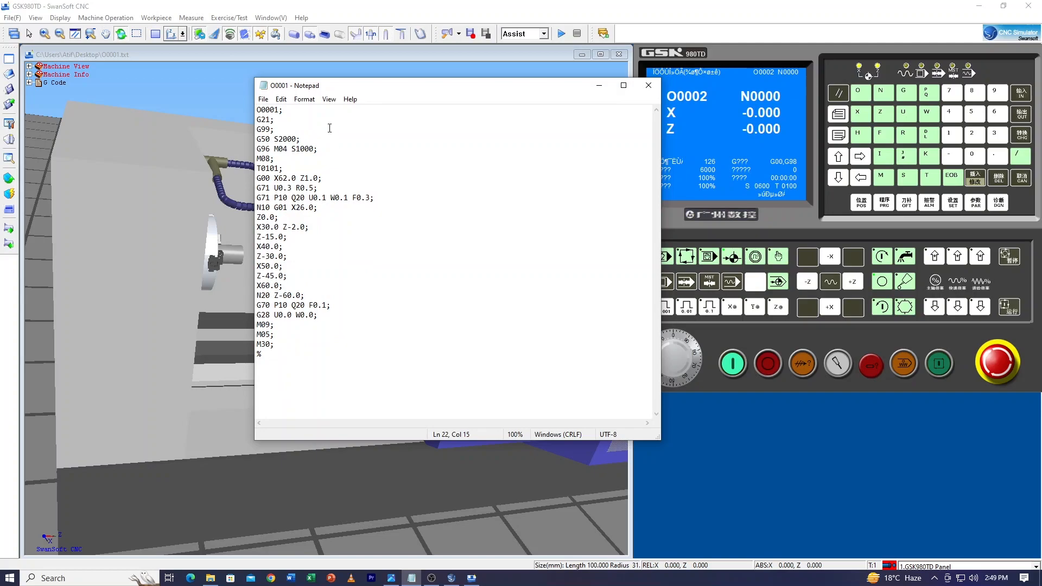
click(599, 85)
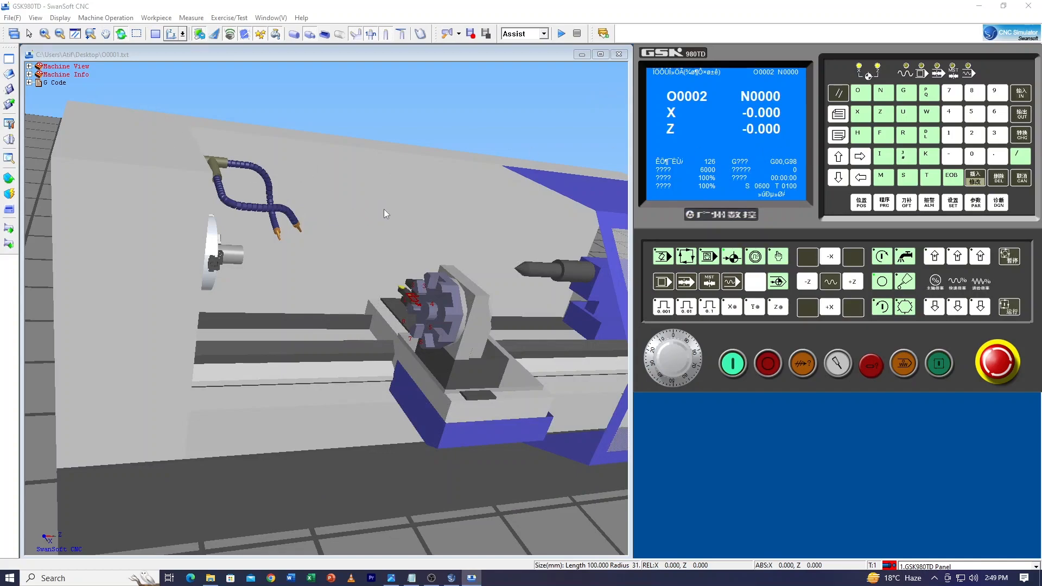
click(12, 18)
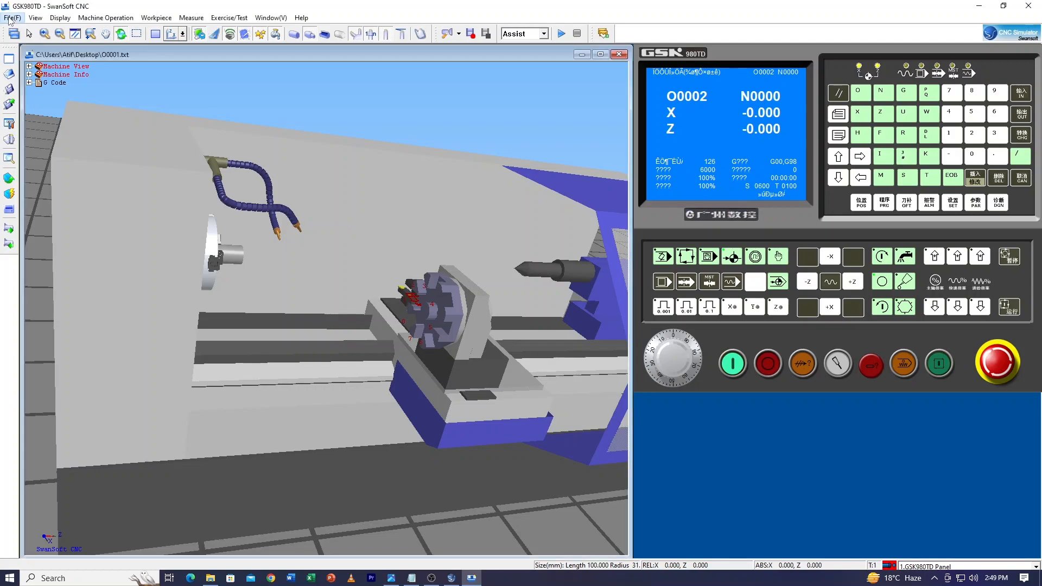
click(173, 99)
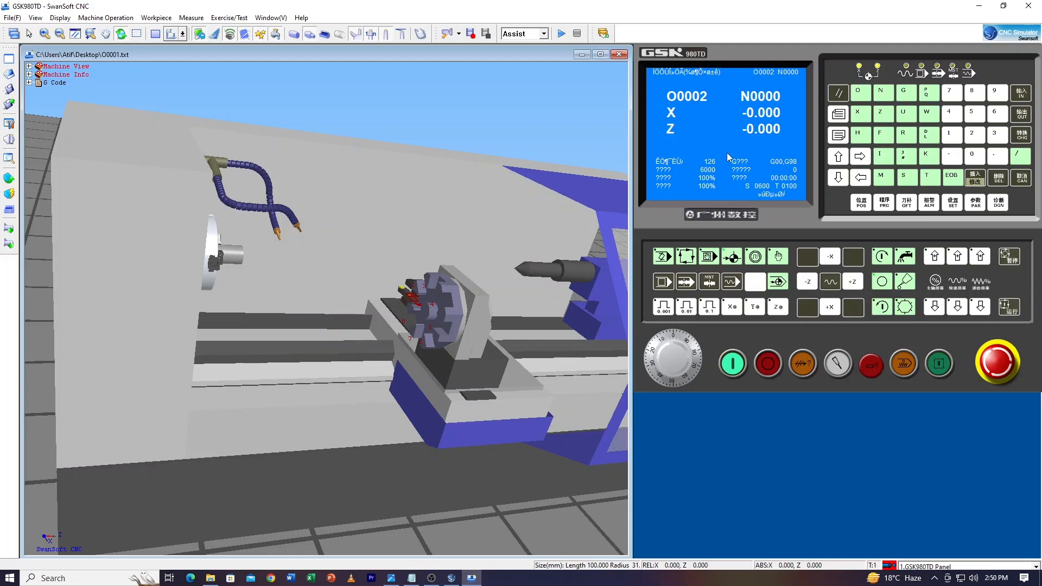
scroll(274, 287, down, 1)
scroll(276, 287, up, 1)
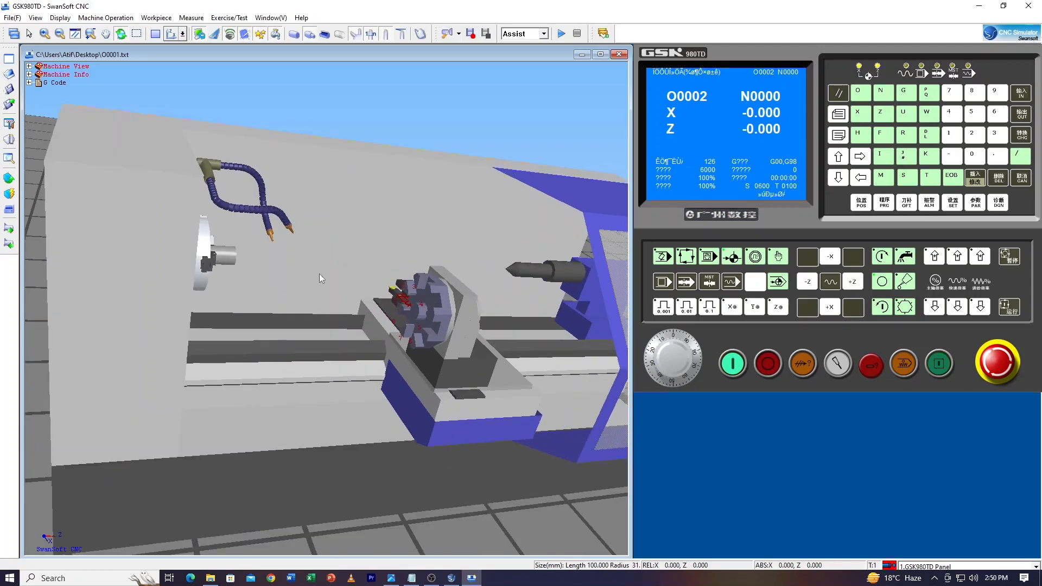
scroll(405, 296, up, 1)
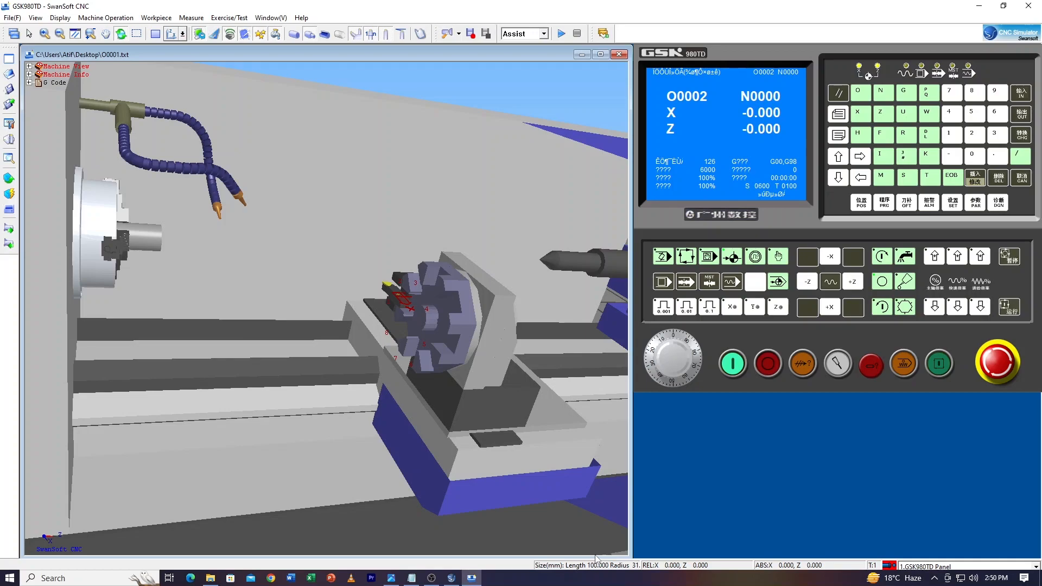
scroll(453, 480, down, 4)
scroll(455, 476, up, 2)
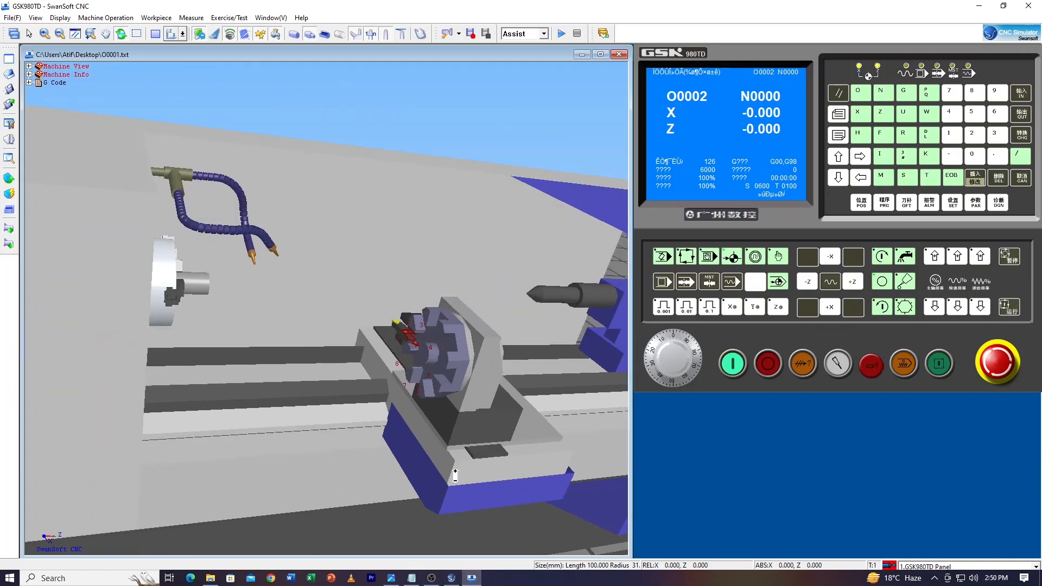
scroll(455, 476, up, 2)
drag(474, 426, 452, 369)
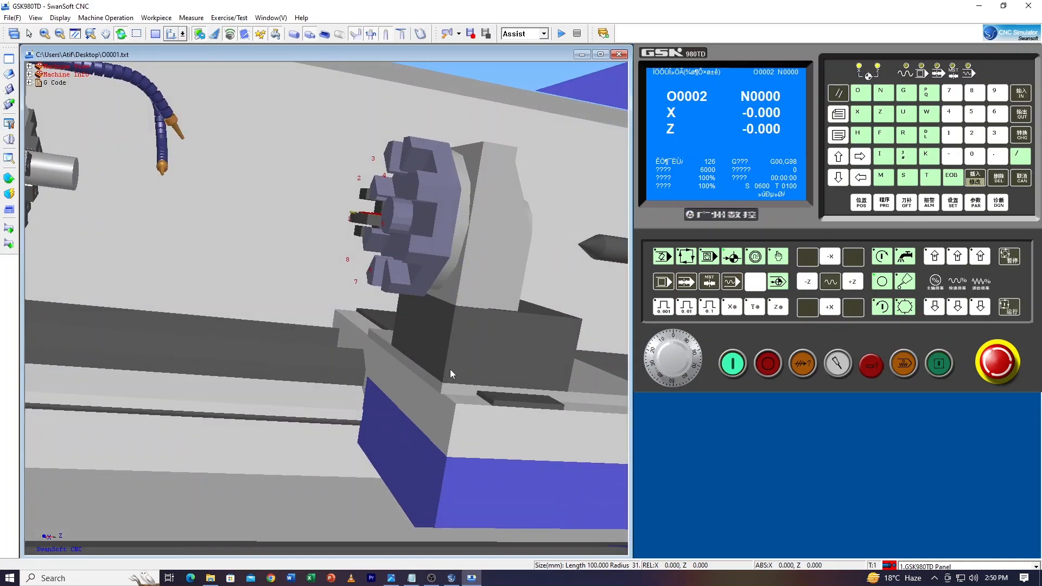
scroll(442, 362, down, 4)
drag(356, 263, 321, 292)
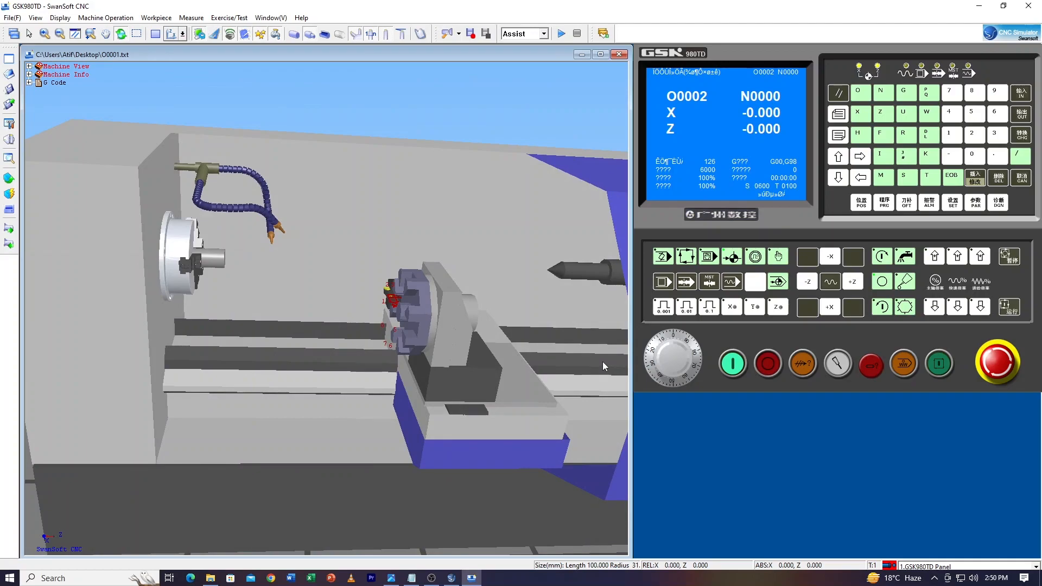
scroll(602, 362, down, 2)
scroll(448, 311, up, 6)
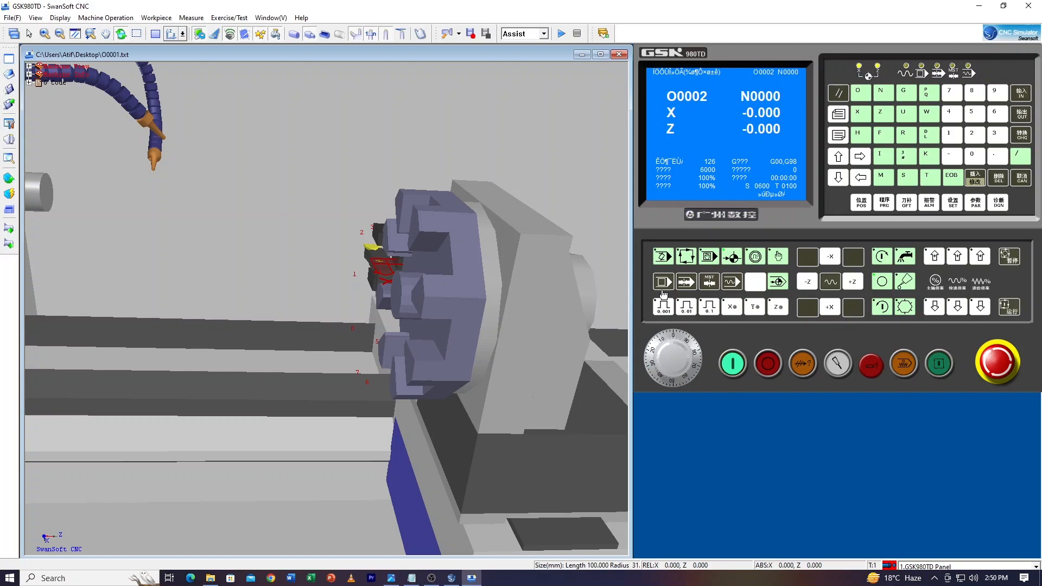
scroll(424, 282, down, 6)
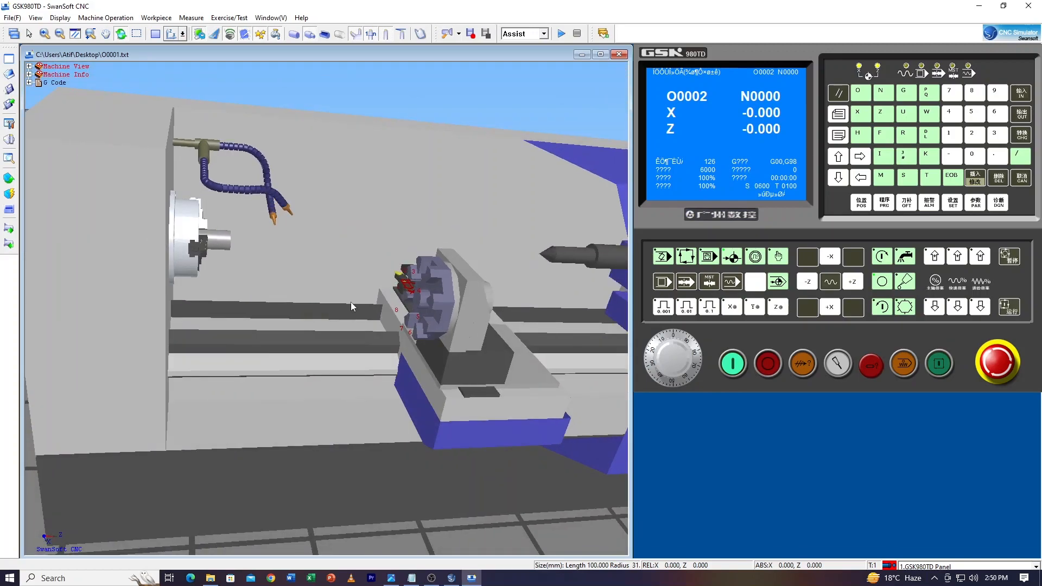
scroll(380, 301, up, 4)
scroll(411, 299, down, 3)
scroll(398, 298, up, 1)
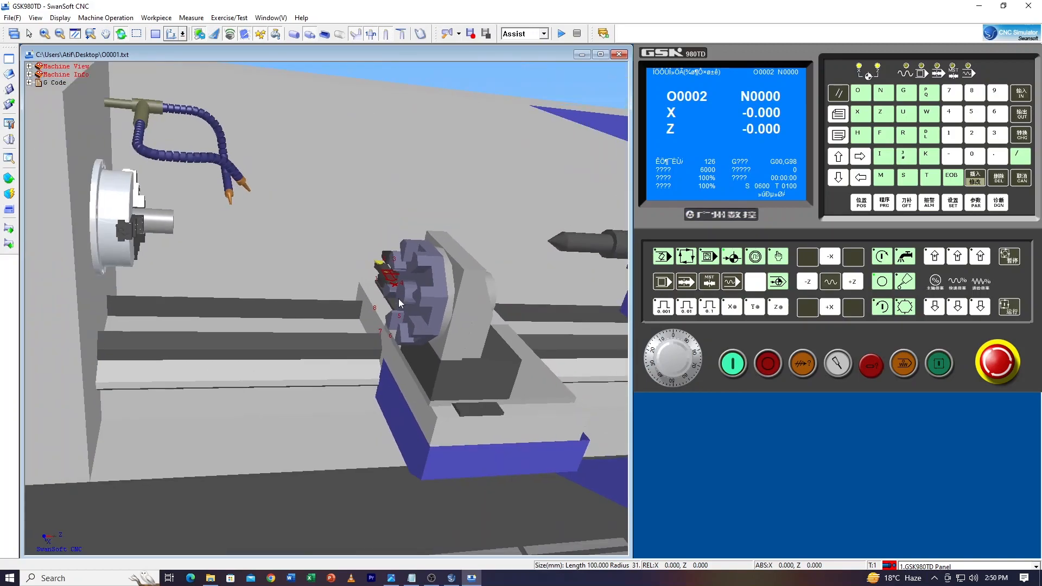
scroll(404, 297, down, 2)
scroll(414, 285, up, 3)
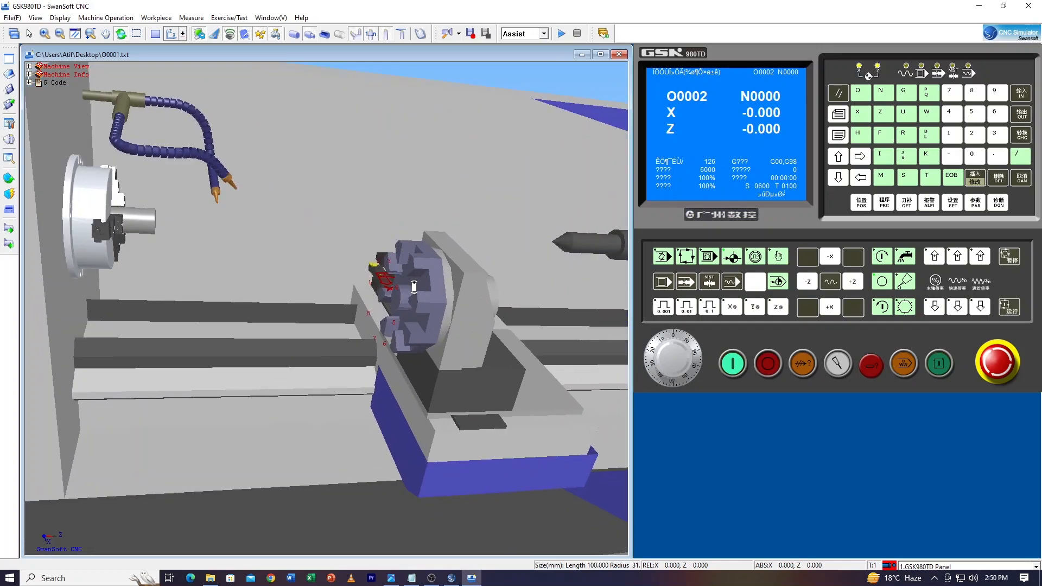
Switch the lathe control to automatic mode
click(15, 19)
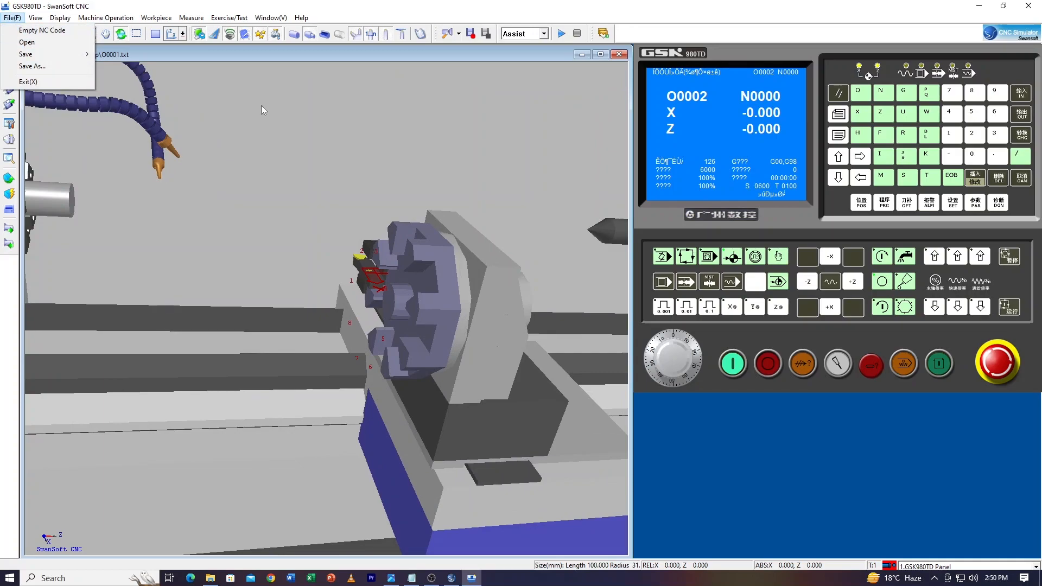
click(511, 182)
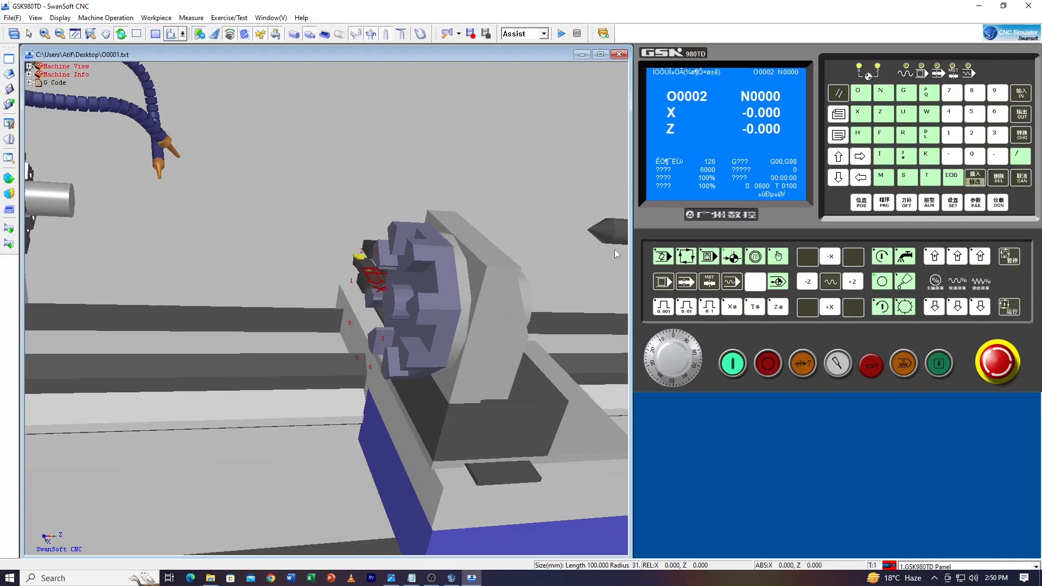
click(688, 262)
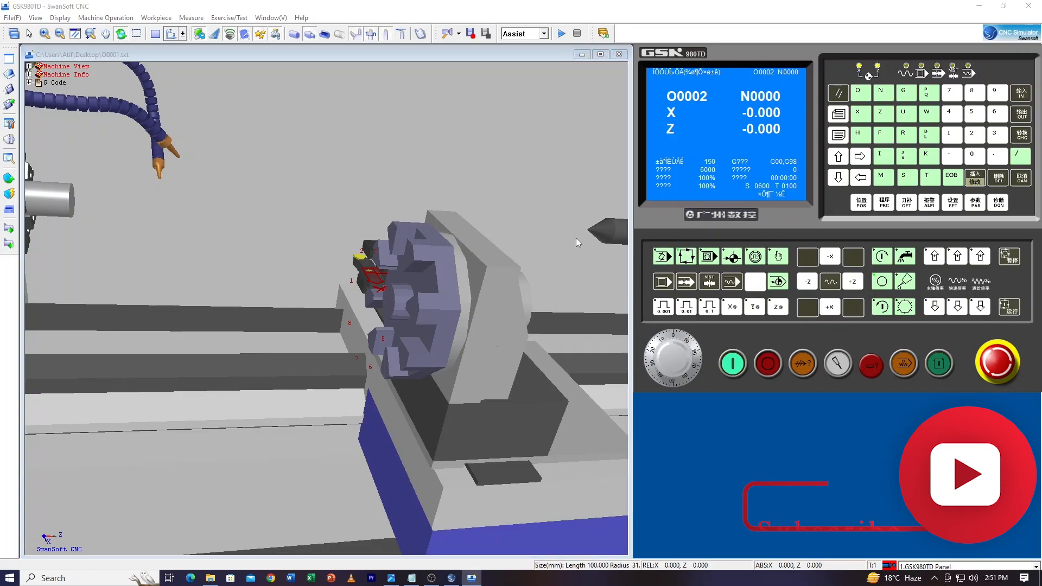
click(14, 18)
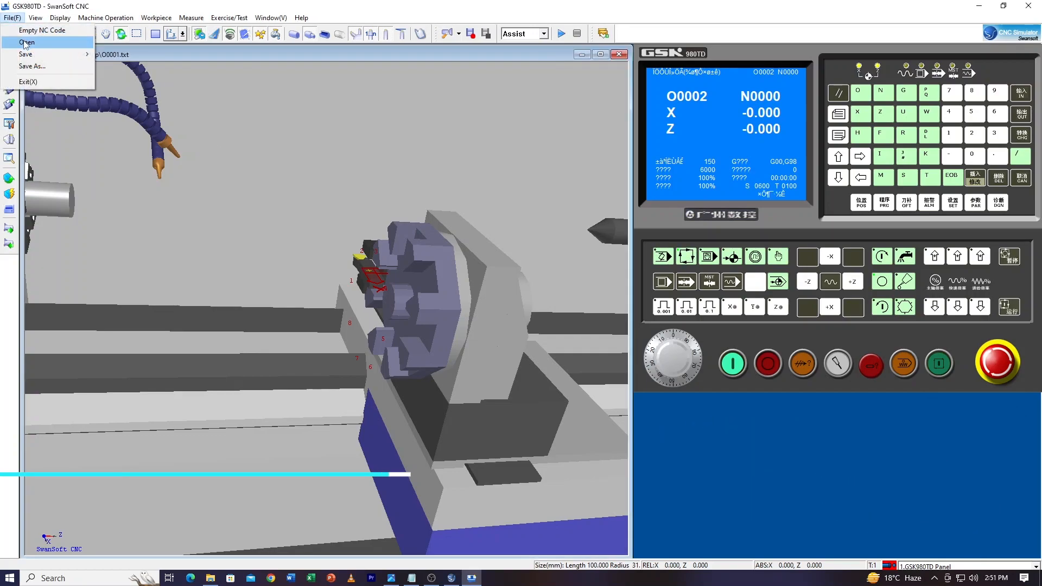
click(19, 40)
click(560, 314)
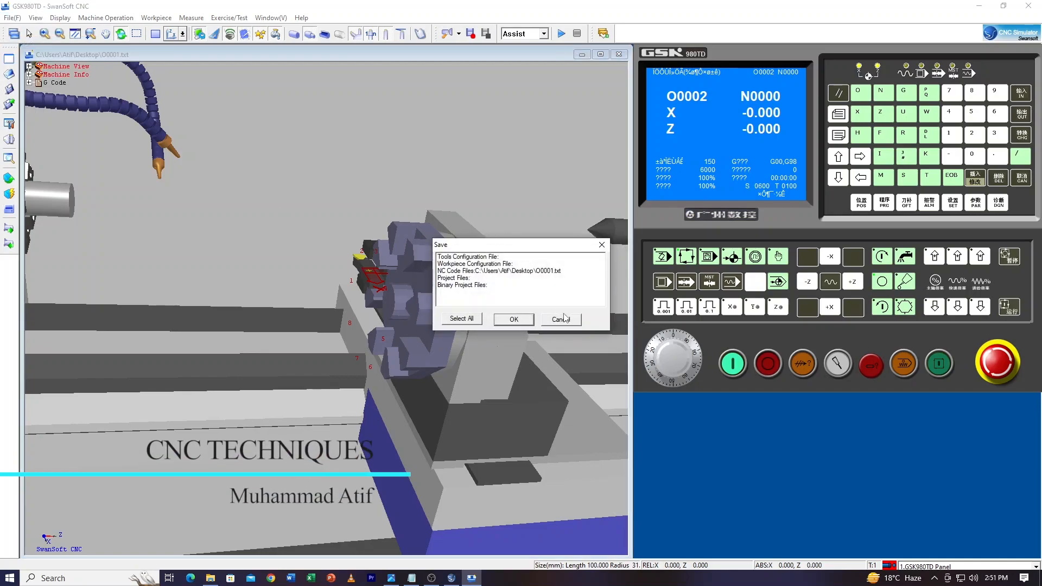
click(522, 324)
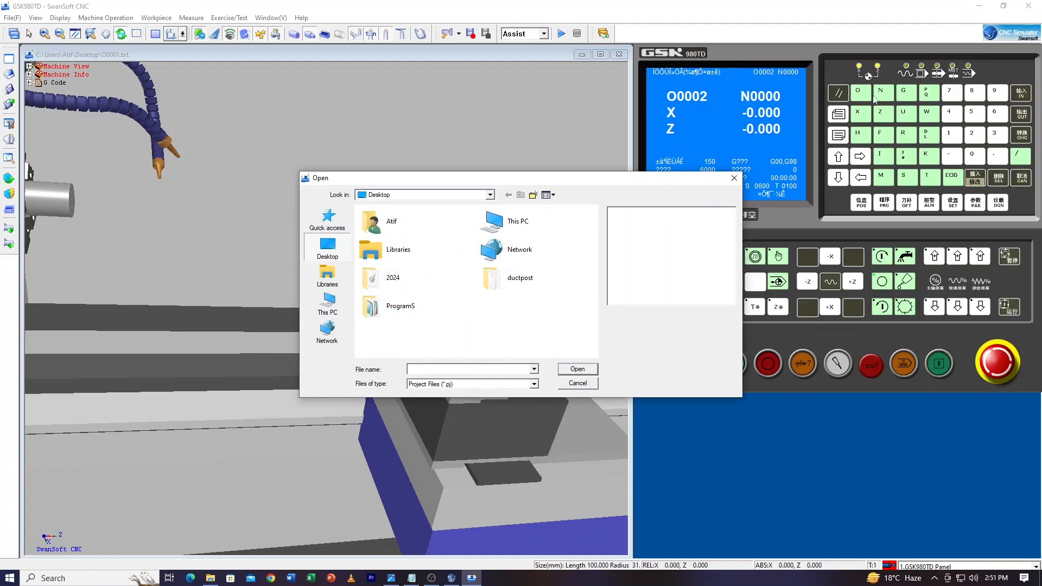
click(736, 179)
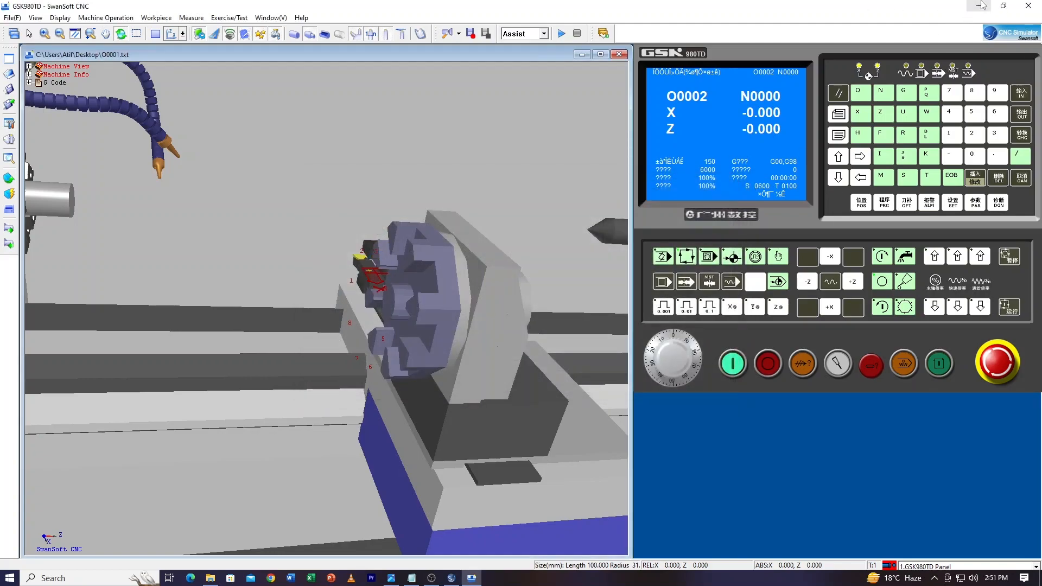
click(979, 7)
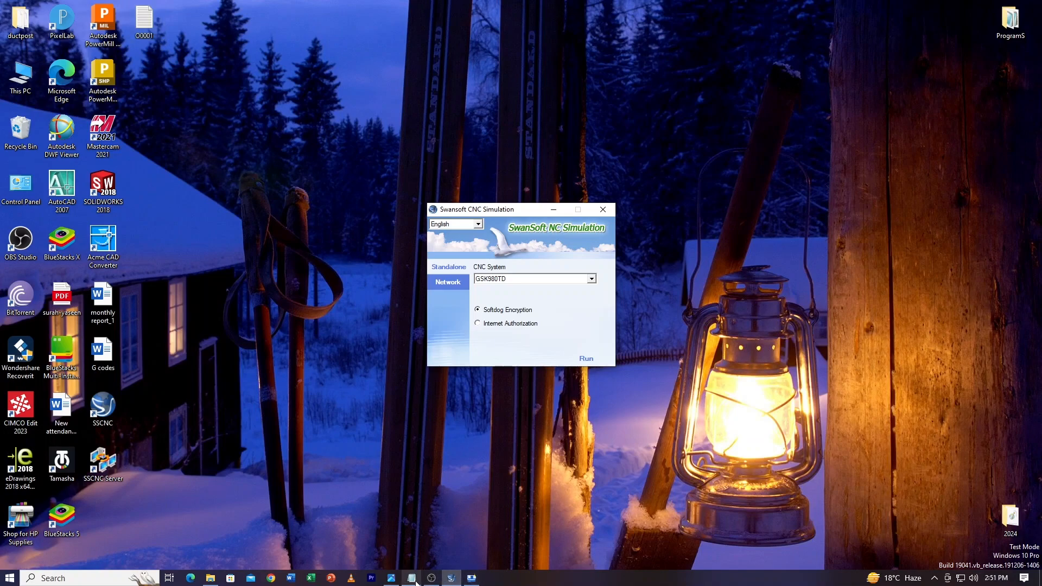
click(472, 578)
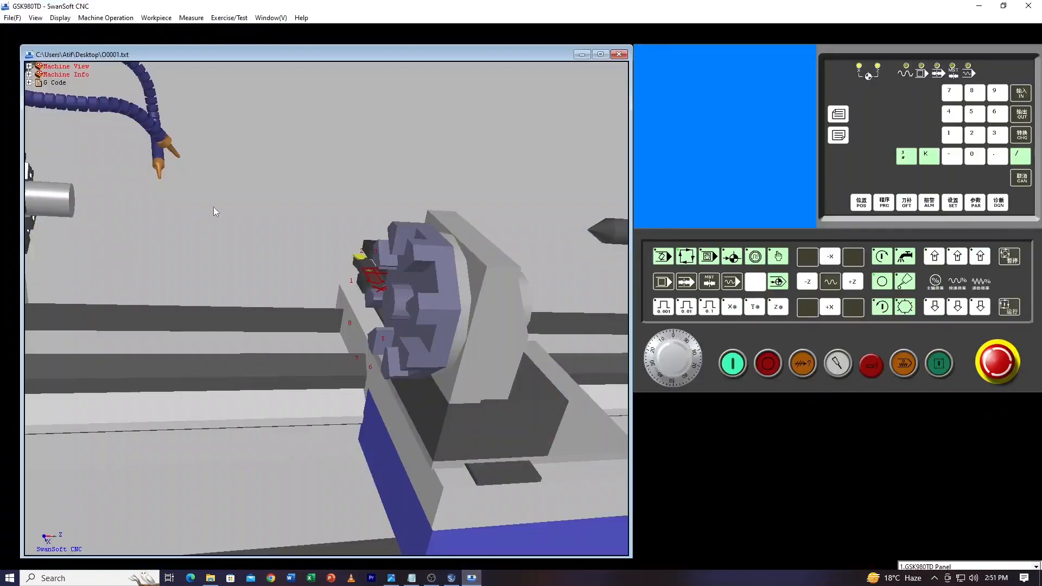
Save the modified file when prompted and open the O0001 text document from the Desktop, with all file types listed
click(12, 17)
click(33, 31)
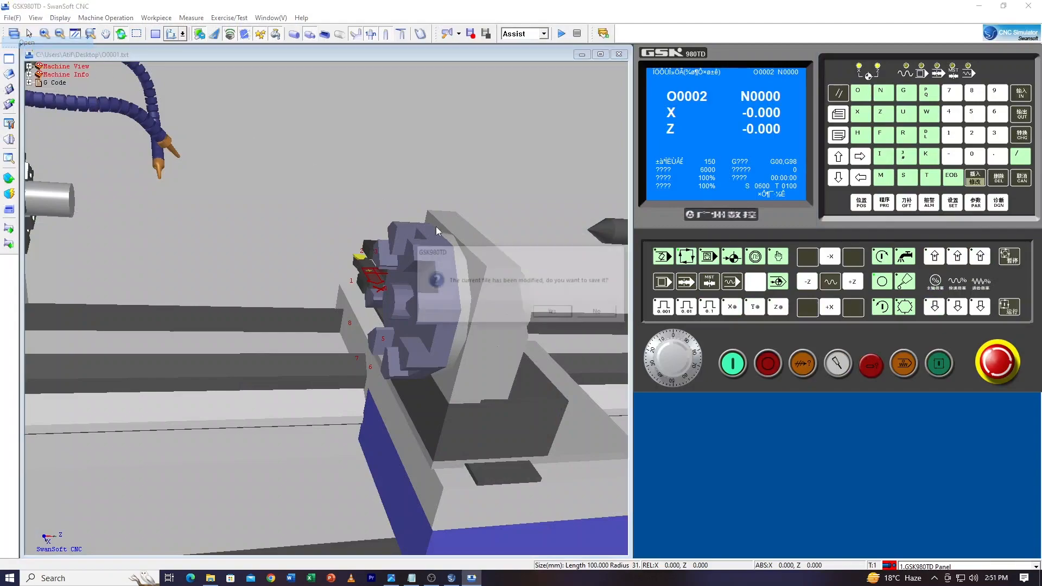
click(553, 313)
click(532, 324)
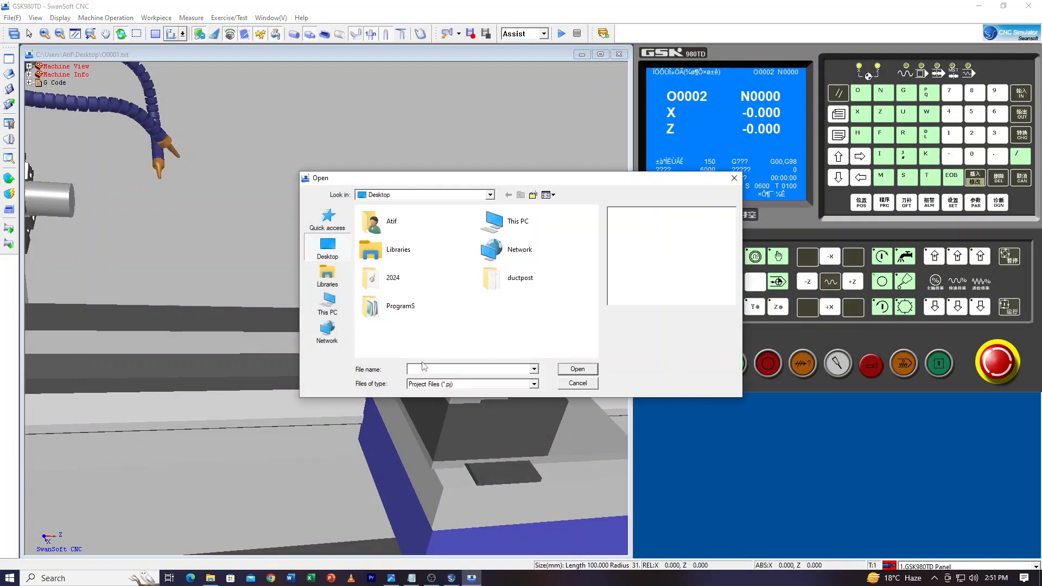
click(528, 386)
click(485, 422)
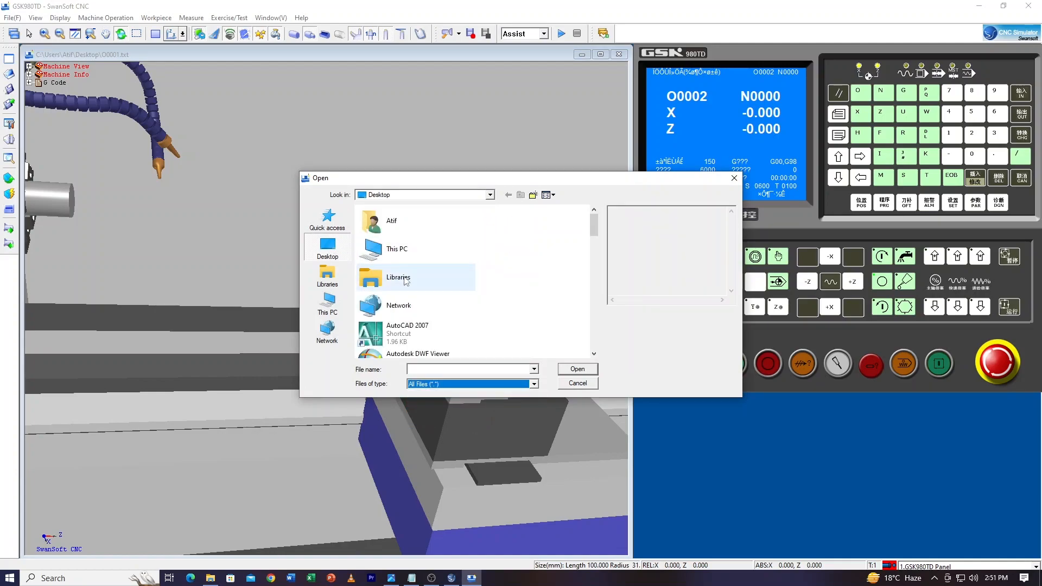
scroll(499, 281, down, 5)
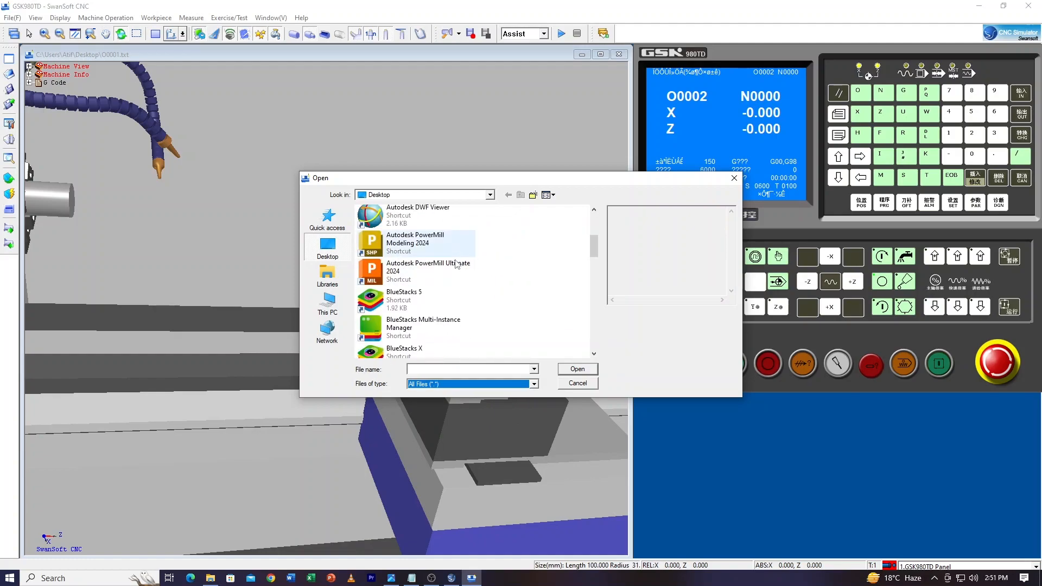
scroll(469, 281, down, 3)
scroll(473, 293, down, 3)
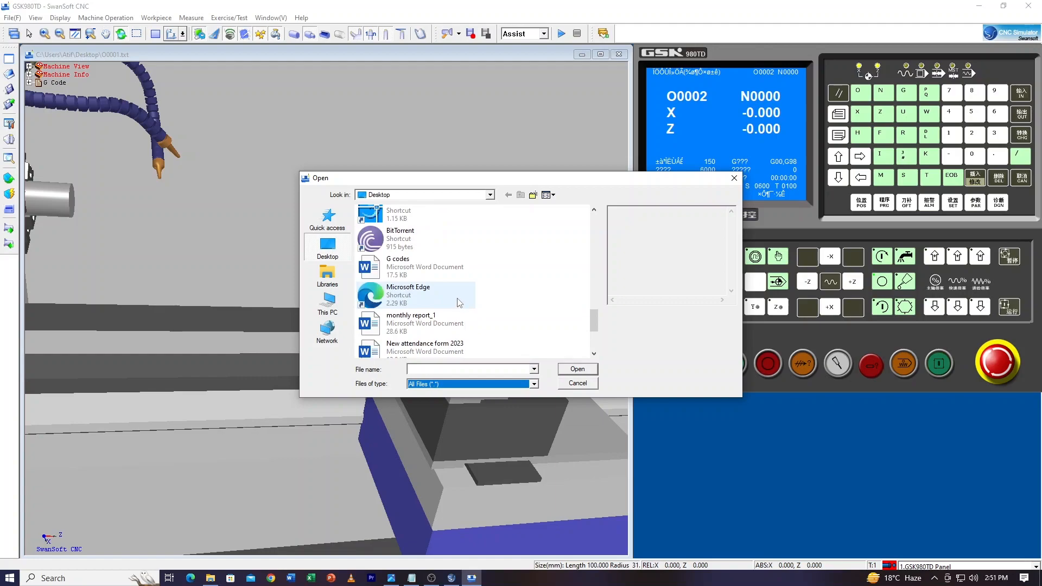
scroll(458, 302, down, 2)
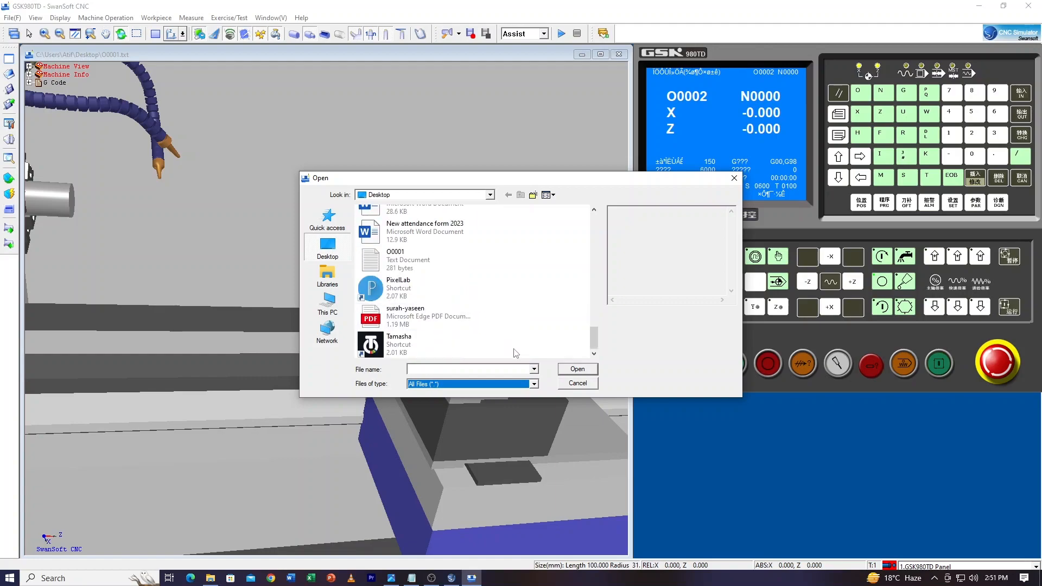
click(402, 265)
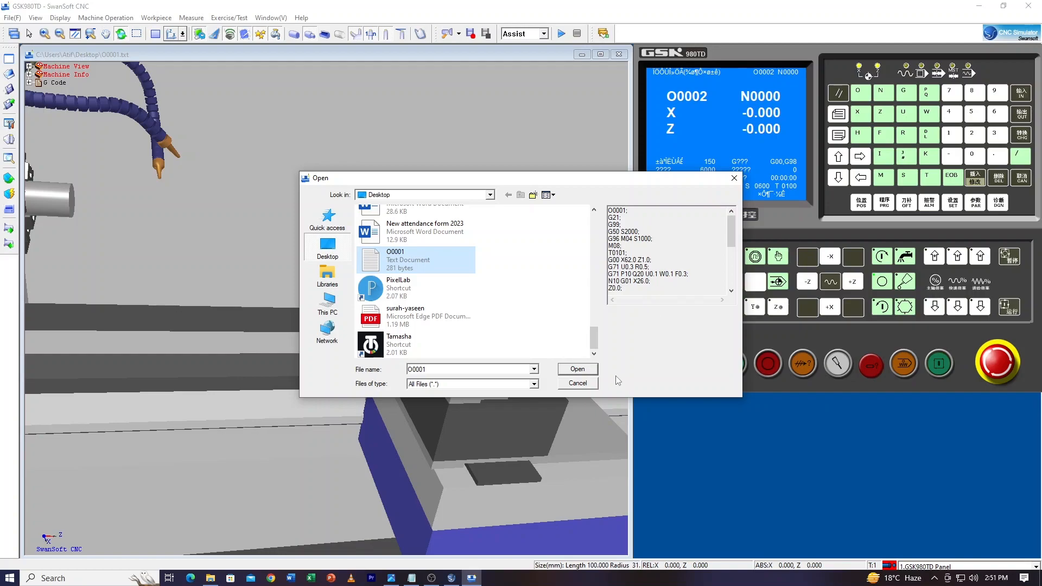
click(577, 371)
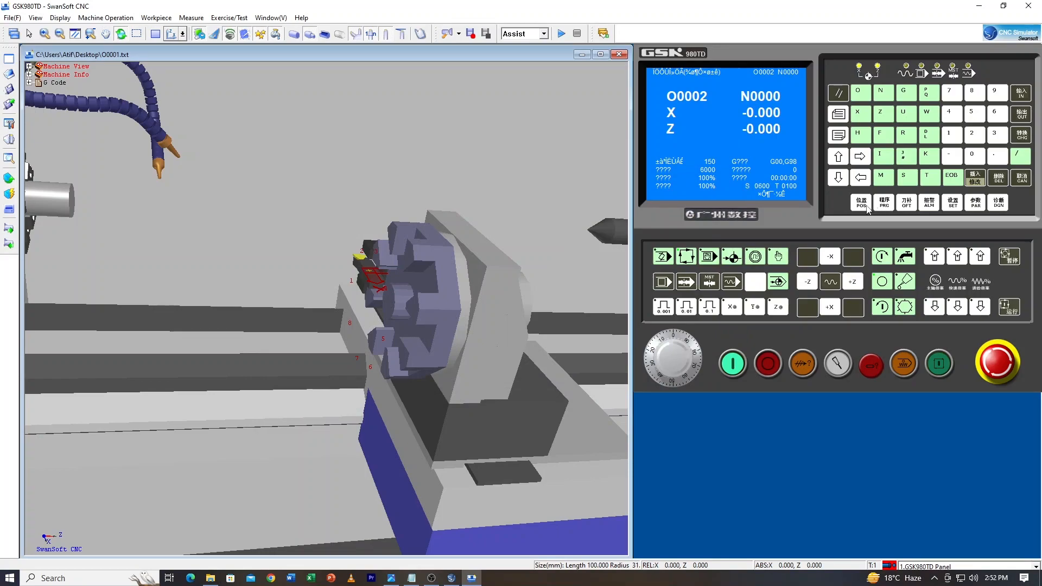
Display the program page on the control, review the loaded O0001 blocks and reset the cursor to the first line
click(887, 206)
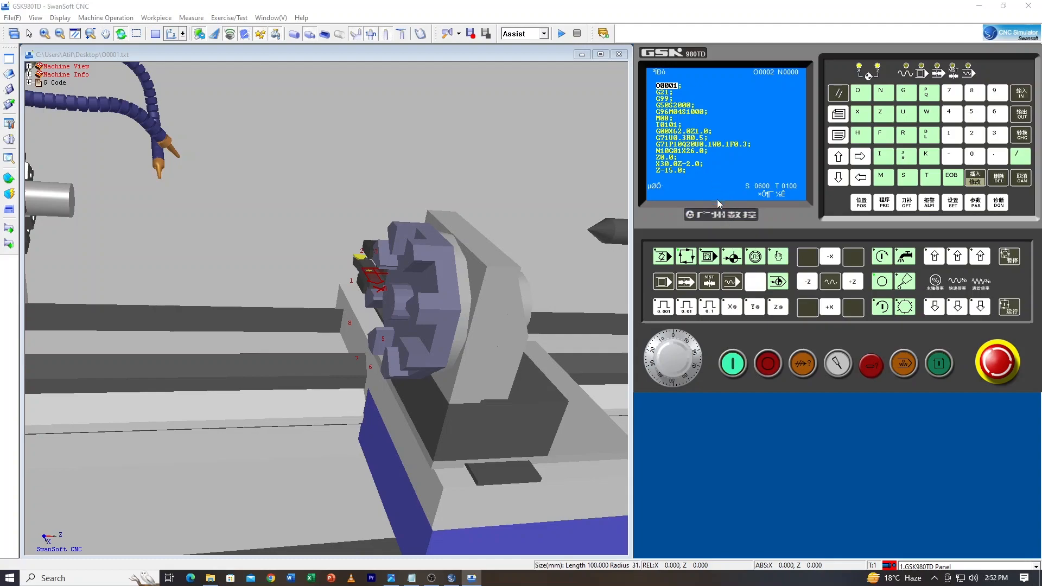
click(839, 178)
click(839, 178)
click(838, 178)
click(838, 178)
click(839, 178)
click(839, 178)
click(839, 178)
click(839, 178)
click(838, 177)
click(838, 177)
click(839, 157)
click(839, 156)
click(847, 92)
Examine the chuck, workpiece and turret positions in the 3D, front and 2D views
scroll(442, 350, down, 6)
scroll(443, 358, up, 2)
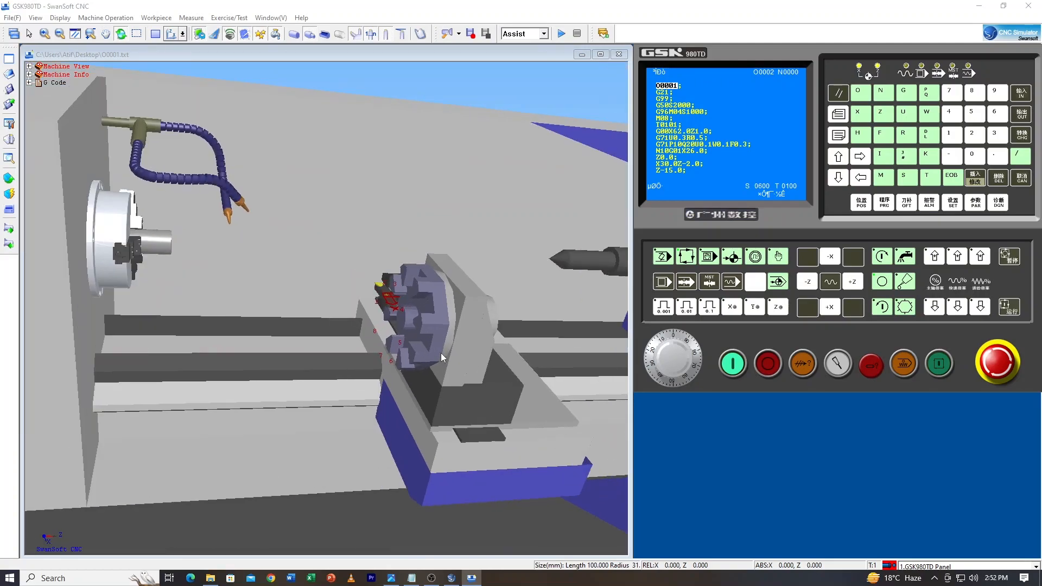
scroll(441, 352, up, 1)
scroll(252, 303, down, 2)
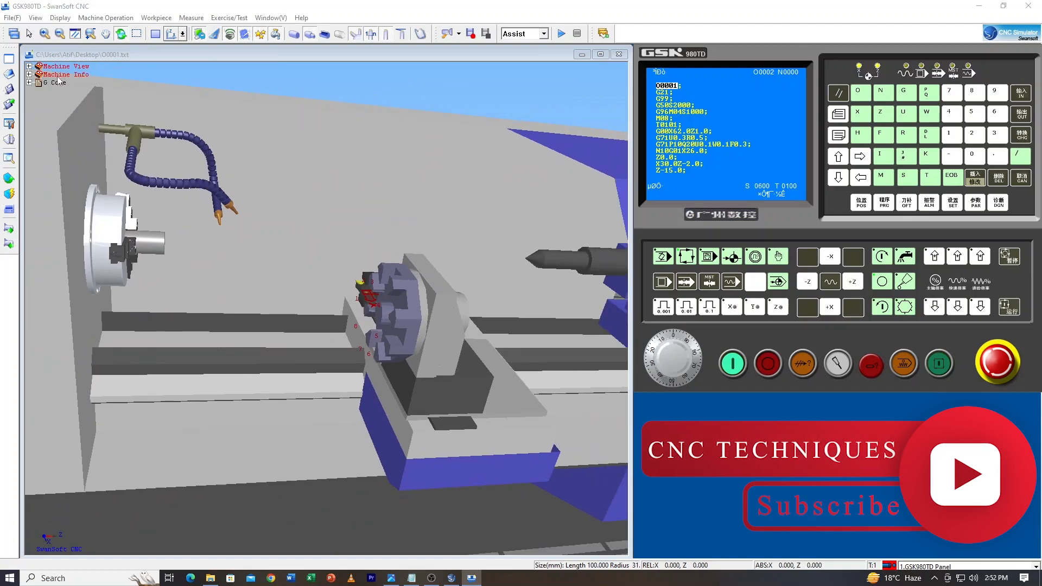
click(75, 33)
scroll(412, 242, up, 3)
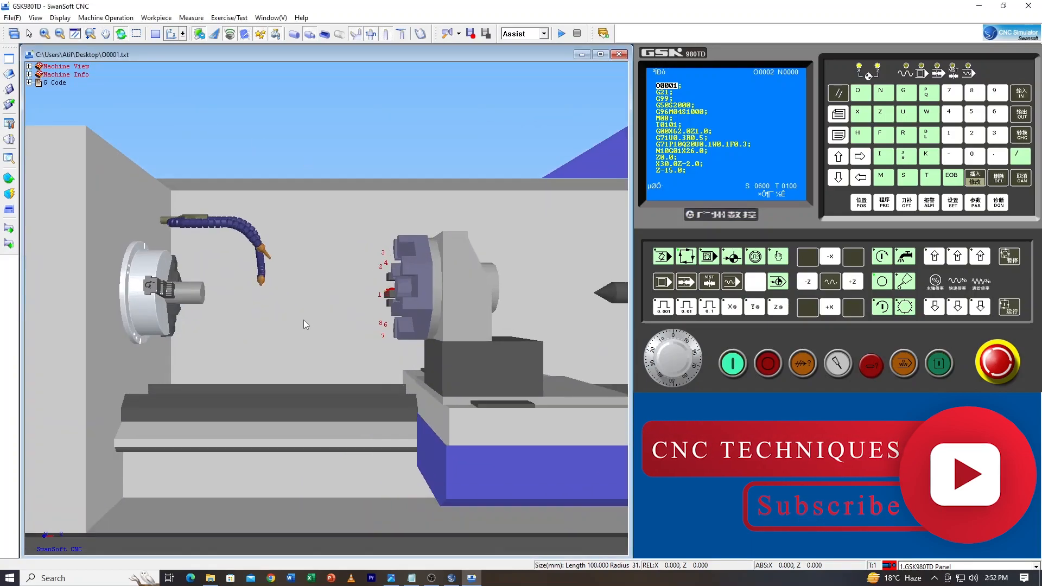
scroll(307, 302, down, 3)
drag(312, 305, 331, 318)
scroll(324, 321, up, 3)
click(155, 33)
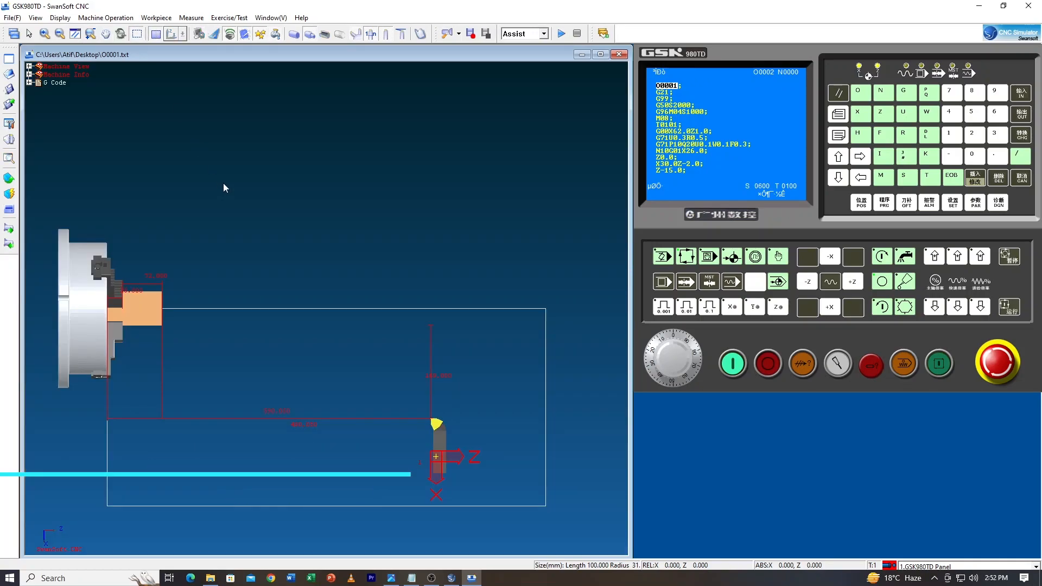
click(156, 35)
scroll(517, 335, down, 2)
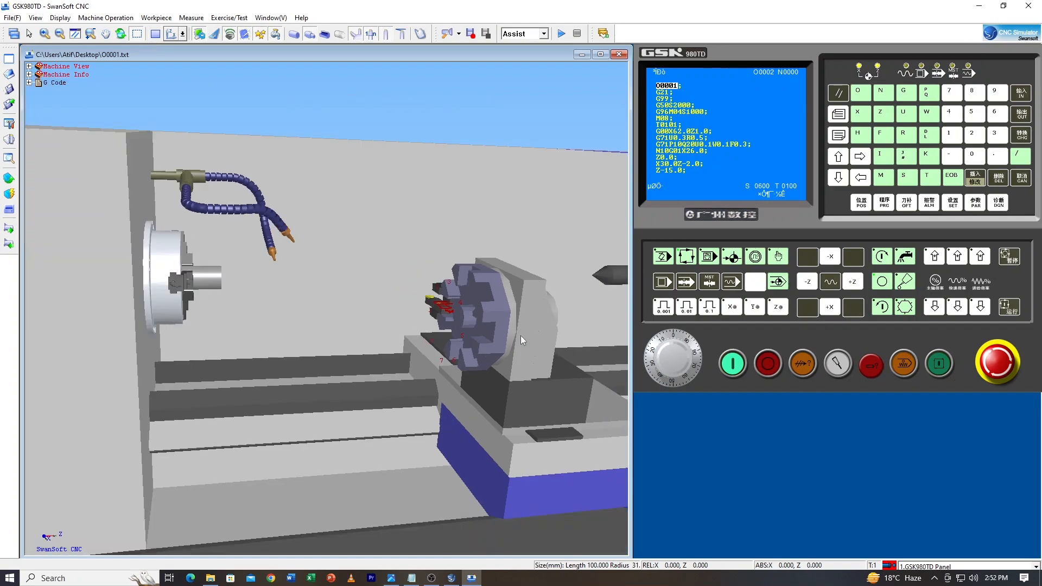
scroll(499, 335, down, 1)
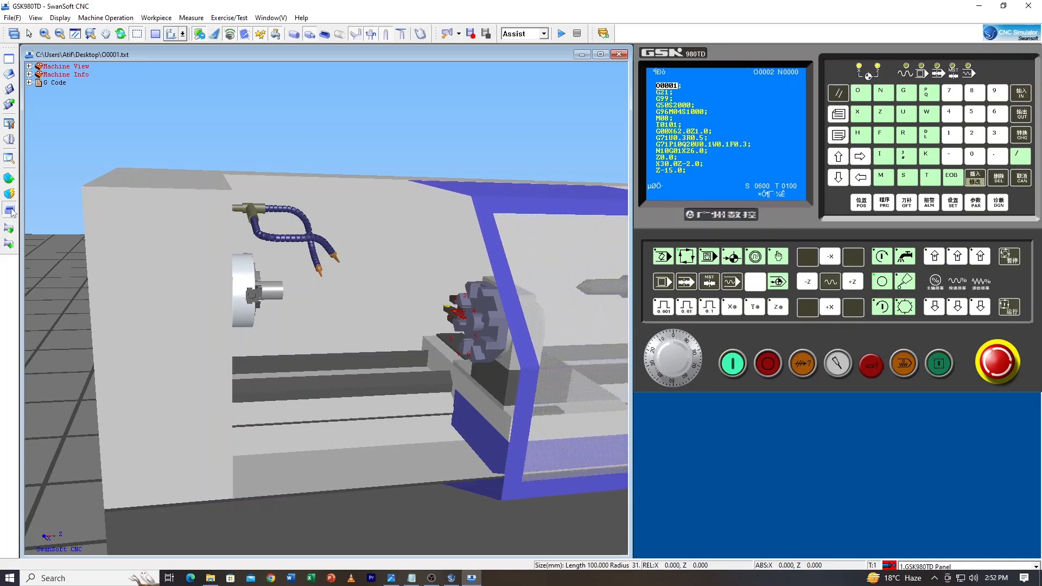
Close the machine's safety door and check the enclosed chuck and turret from several angles
click(10, 212)
middle_drag(486, 338, 302, 302)
scroll(413, 378, up, 2)
scroll(414, 375, up, 4)
scroll(415, 368, down, 5)
scroll(286, 306, up, 3)
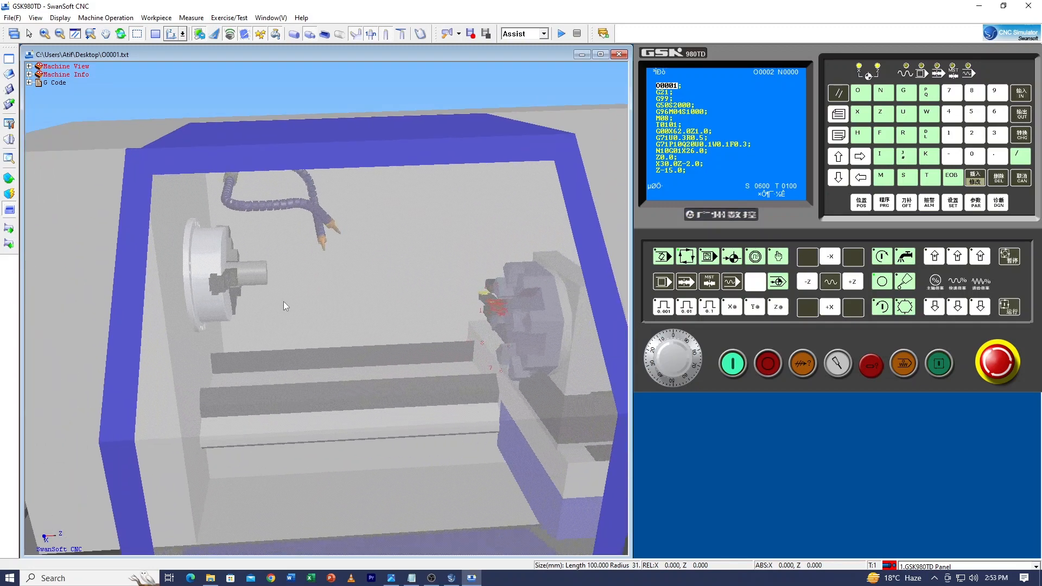
scroll(314, 315, down, 3)
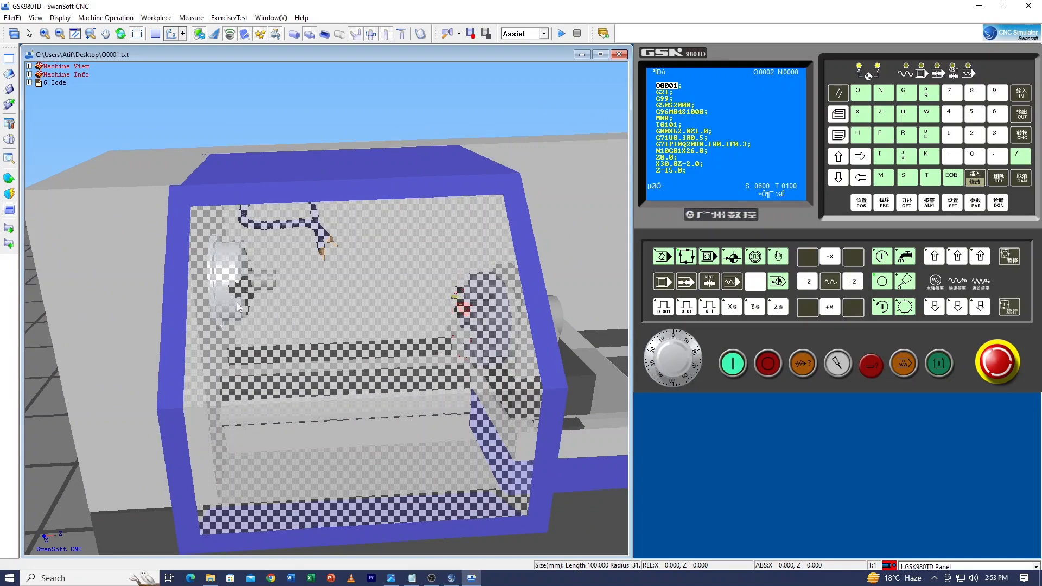
middle_drag(237, 302, 362, 325)
scroll(362, 325, up, 3)
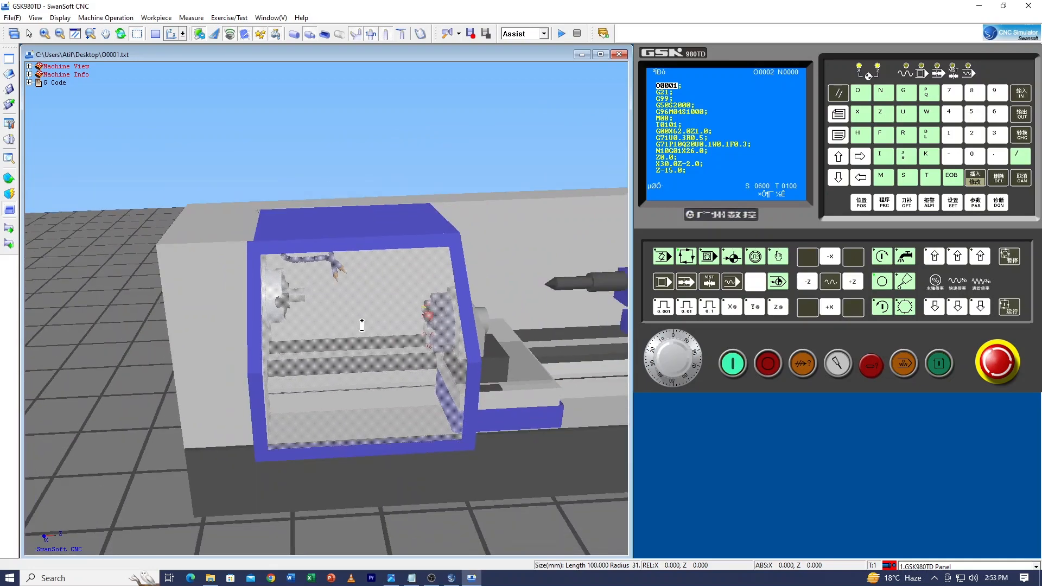
scroll(441, 337, up, 3)
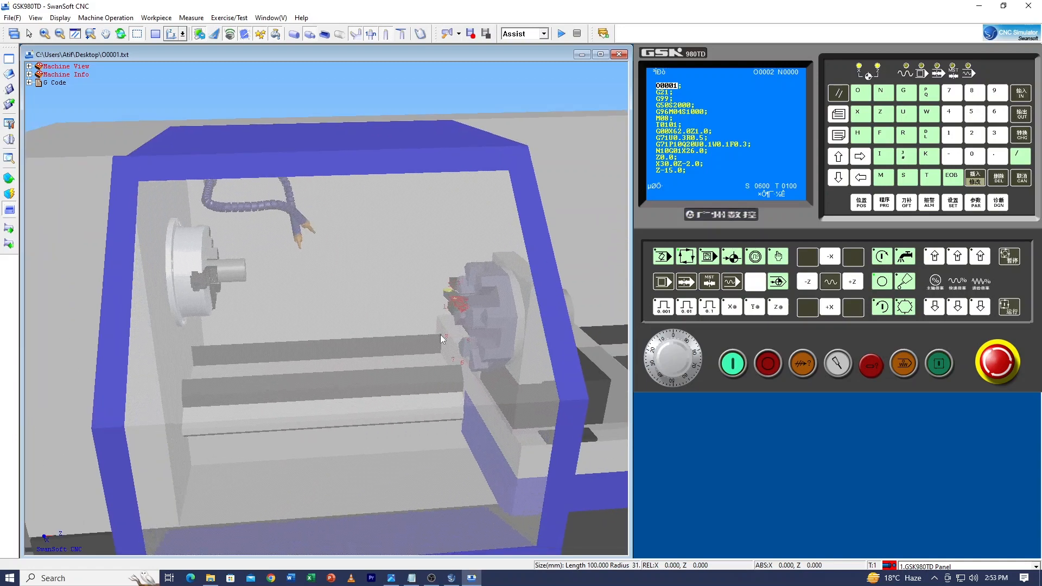
Start the O0001 program in automatic mode with the 2D view framed on the chuck and workpiece
click(685, 262)
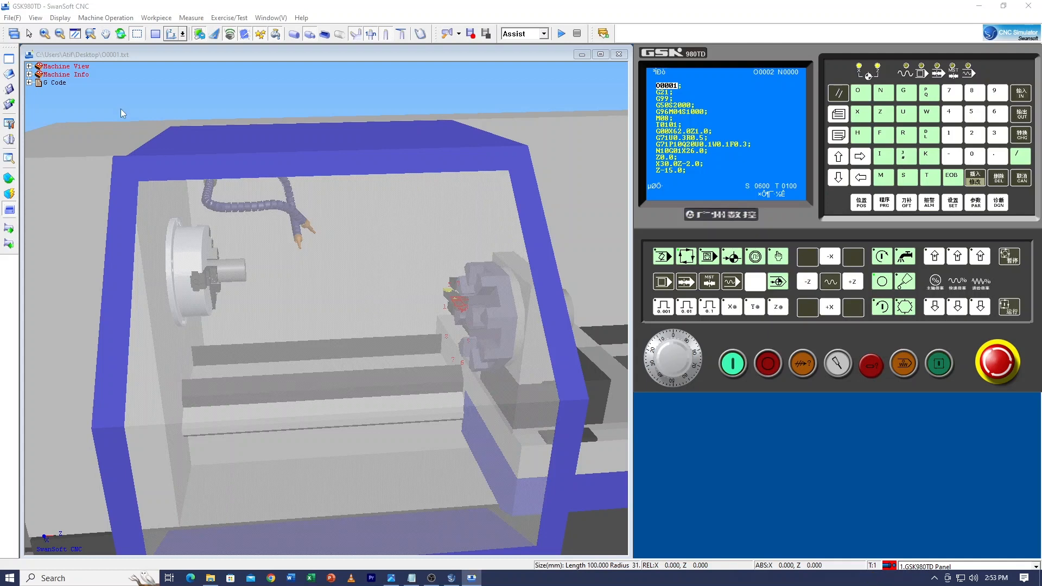
scroll(318, 341, up, 2)
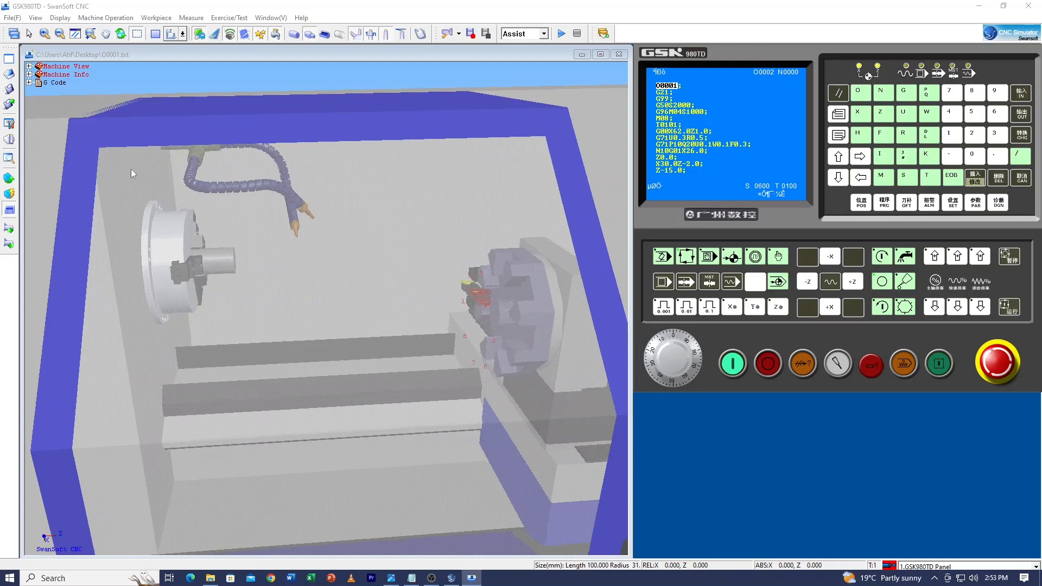
click(156, 35)
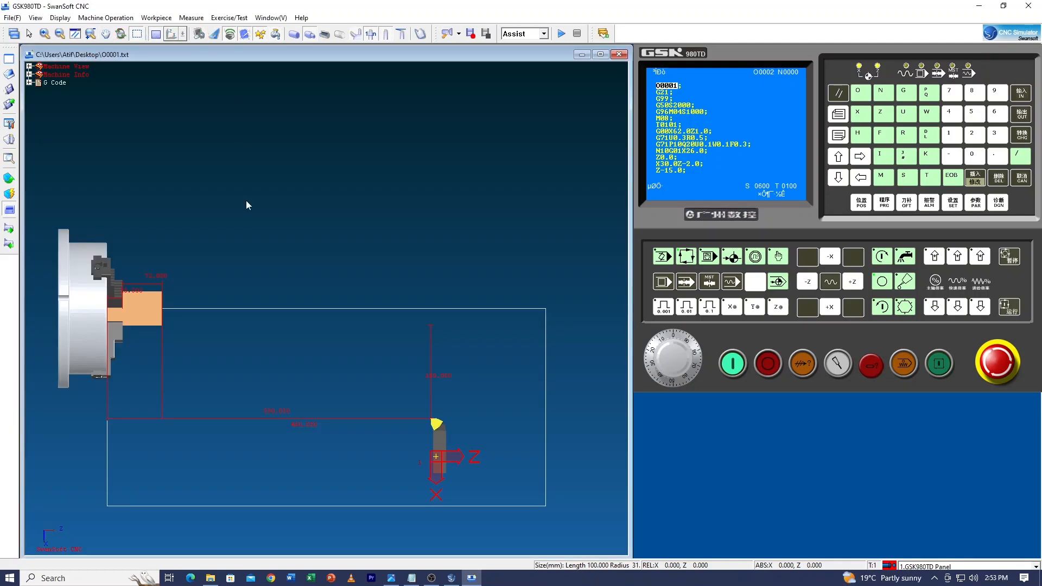
scroll(417, 447, down, 2)
scroll(416, 443, up, 3)
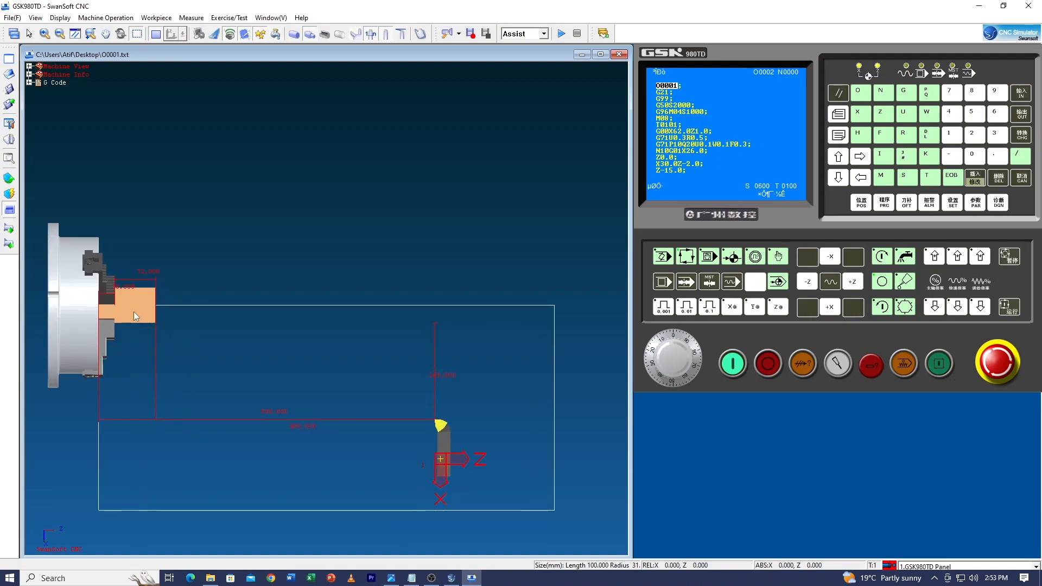
scroll(135, 314, up, 4)
scroll(451, 421, down, 2)
scroll(601, 491, down, 2)
scroll(598, 489, up, 4)
scroll(395, 415, down, 4)
scroll(548, 502, up, 1)
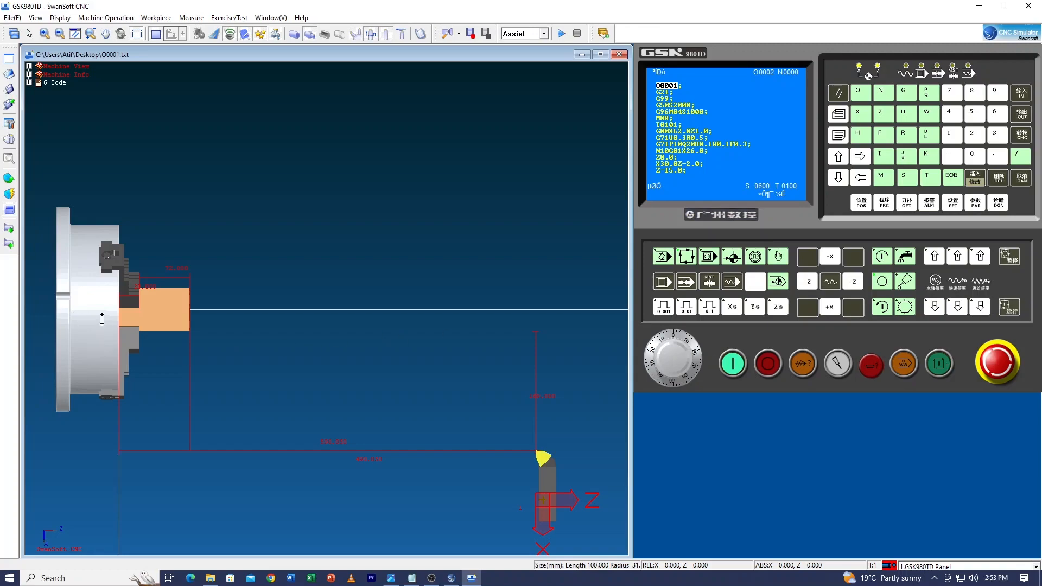
scroll(139, 314, up, 3)
click(945, 370)
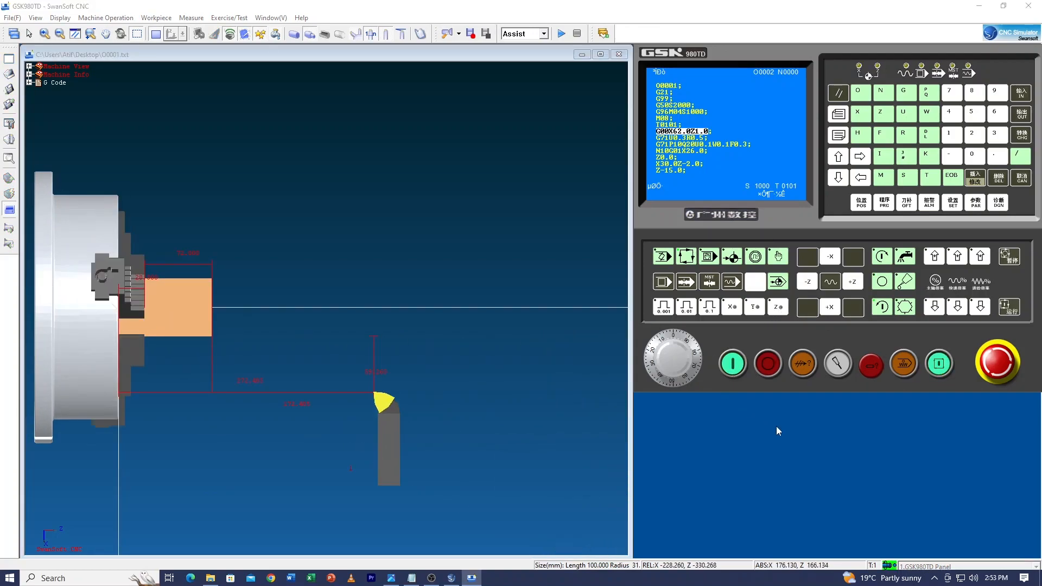
Follow the turning passes on the workpiece up close through the end of the program and inspect the stepped profile
scroll(115, 314, up, 5)
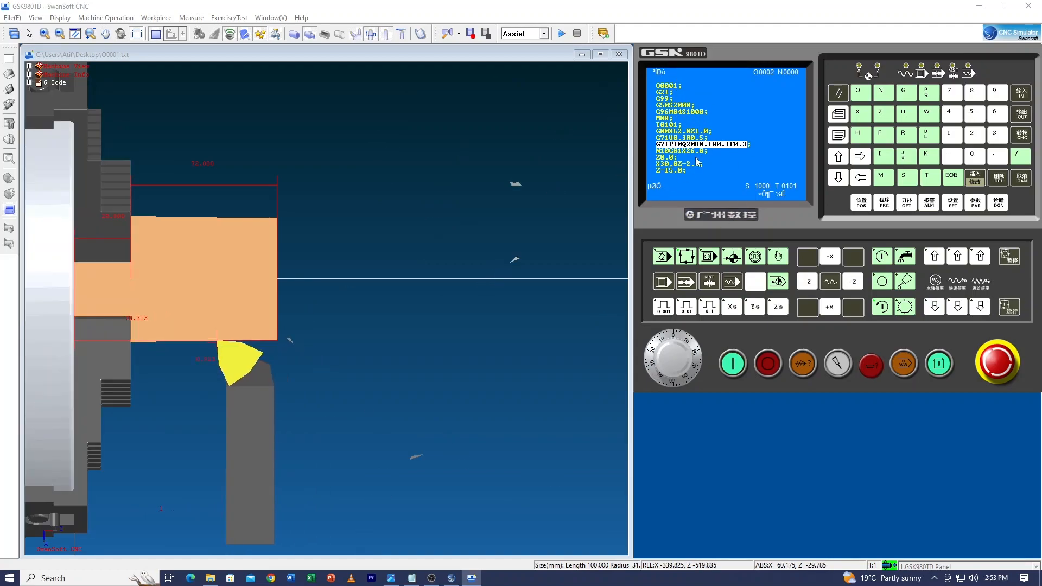
scroll(245, 414, down, 3)
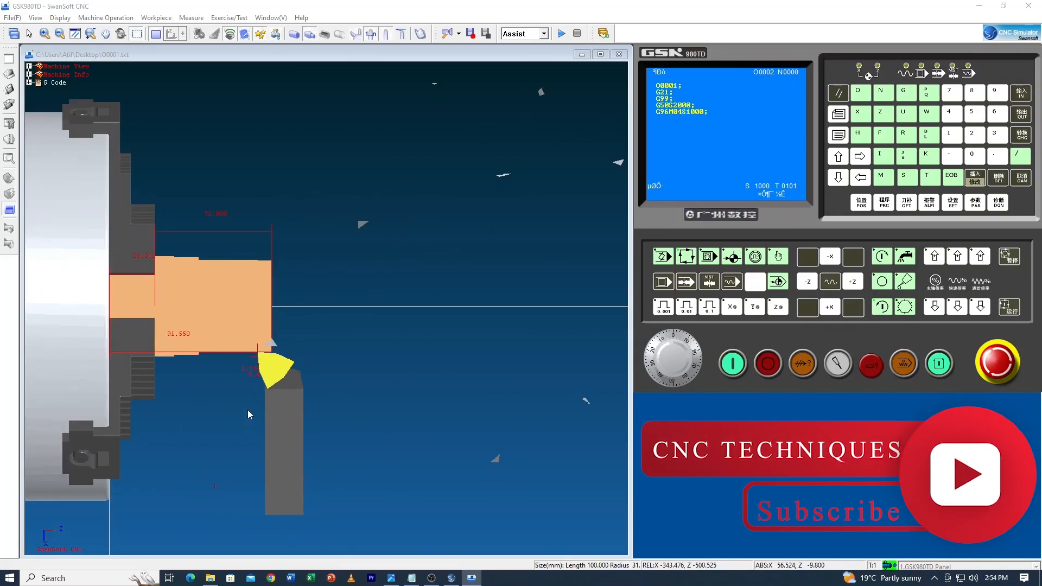
scroll(217, 367, up, 2)
scroll(216, 367, up, 1)
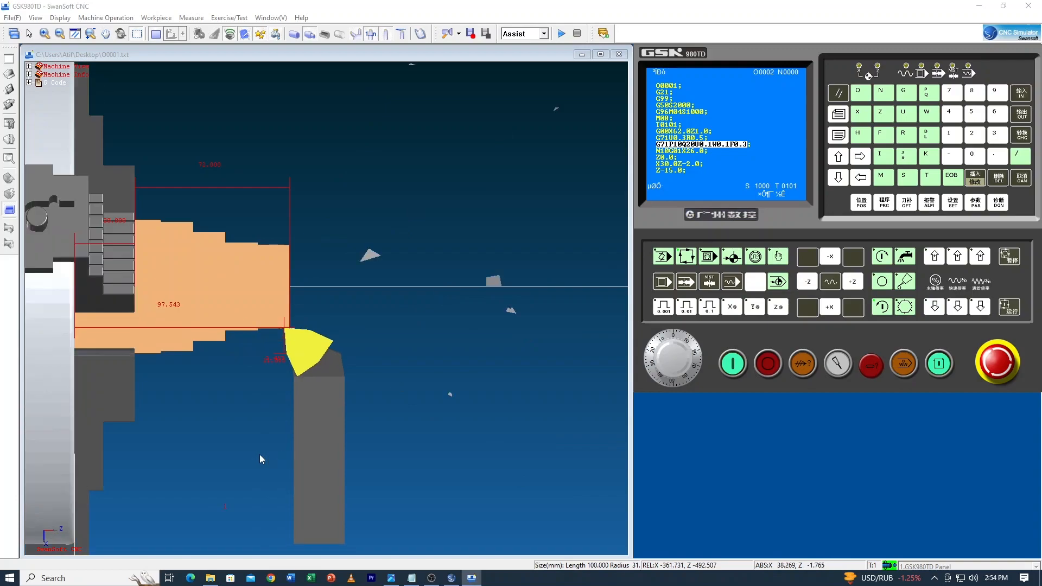
scroll(139, 320, up, 4)
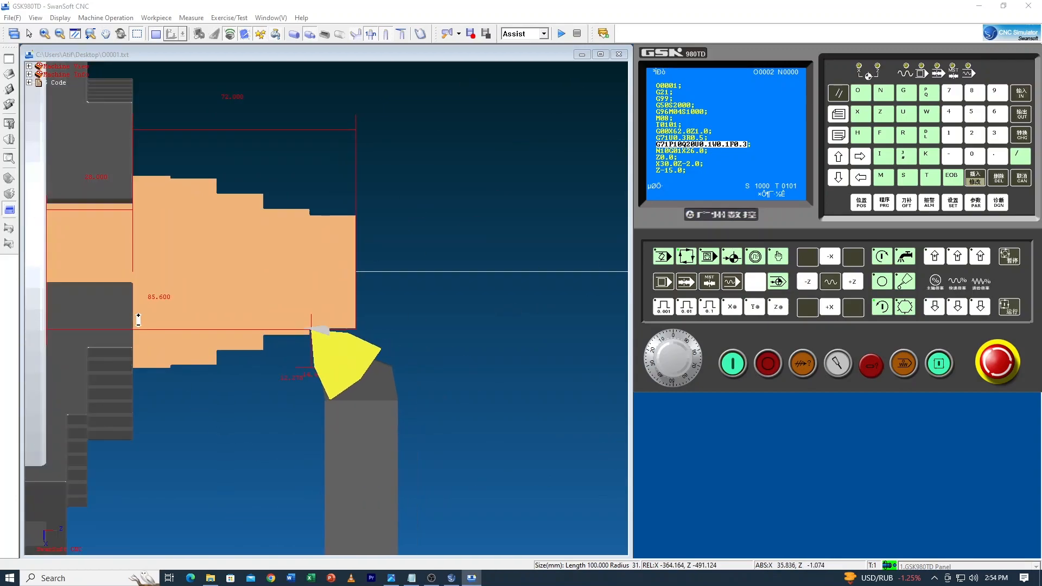
scroll(138, 319, down, 3)
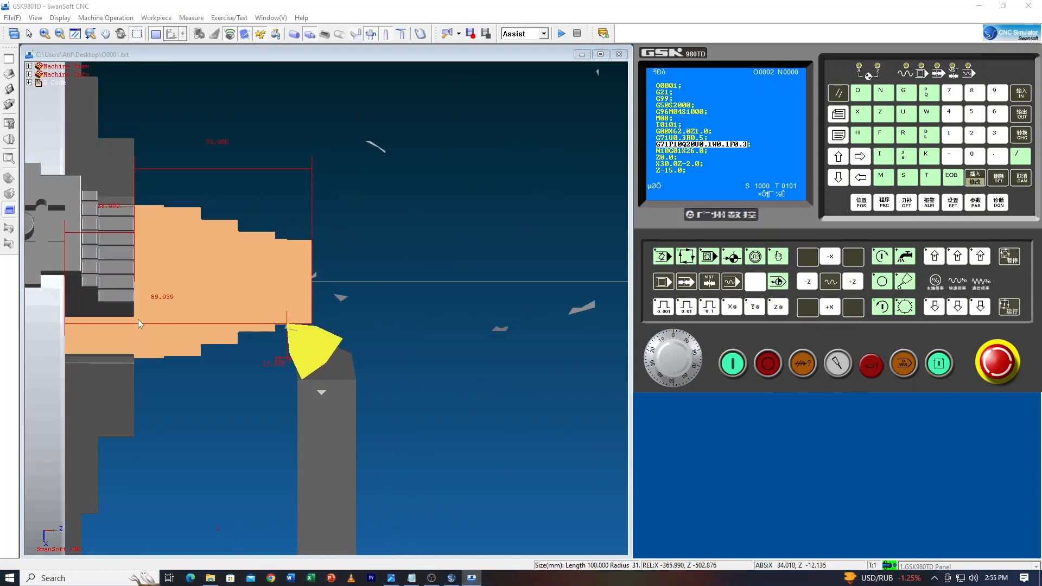
scroll(137, 319, down, 1)
scroll(138, 319, down, 3)
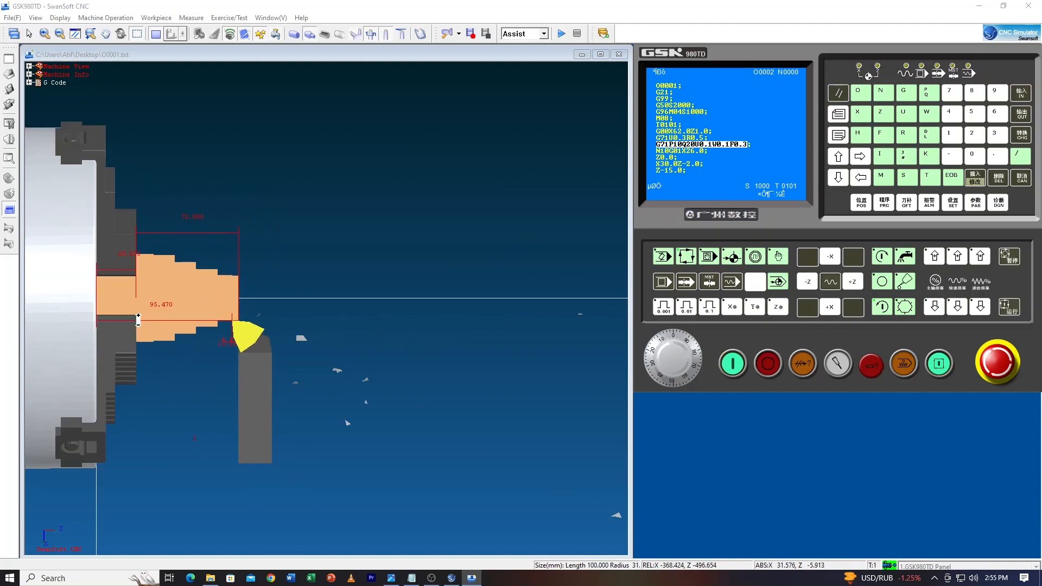
scroll(138, 319, up, 2)
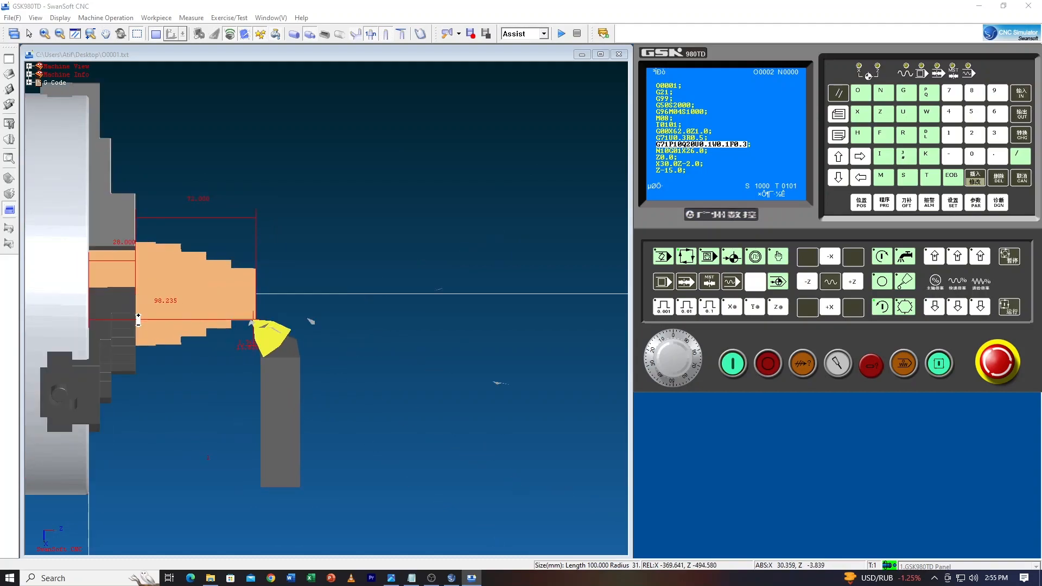
scroll(138, 319, up, 1)
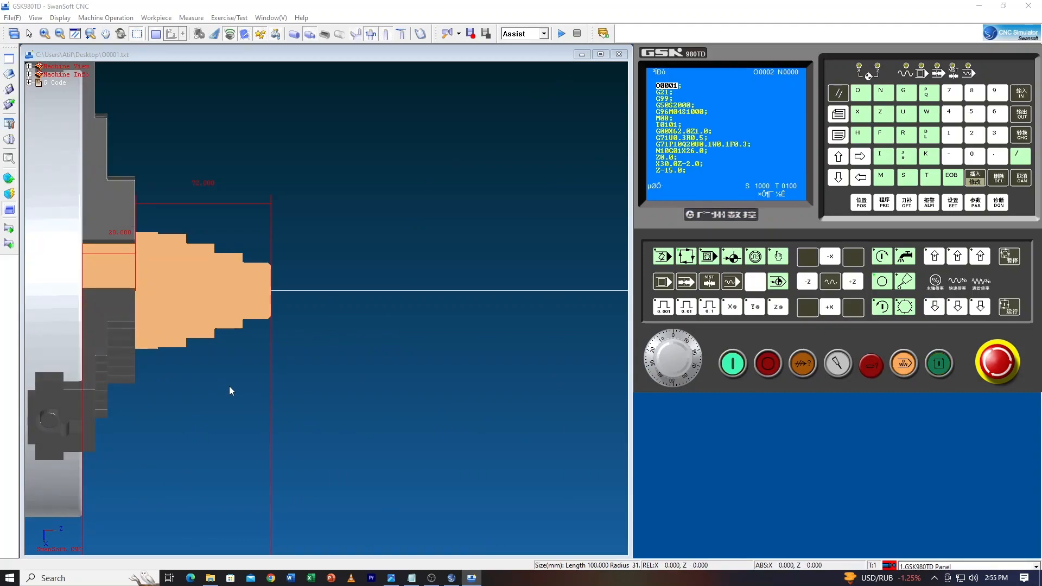
scroll(229, 386, down, 1)
scroll(229, 386, down, 5)
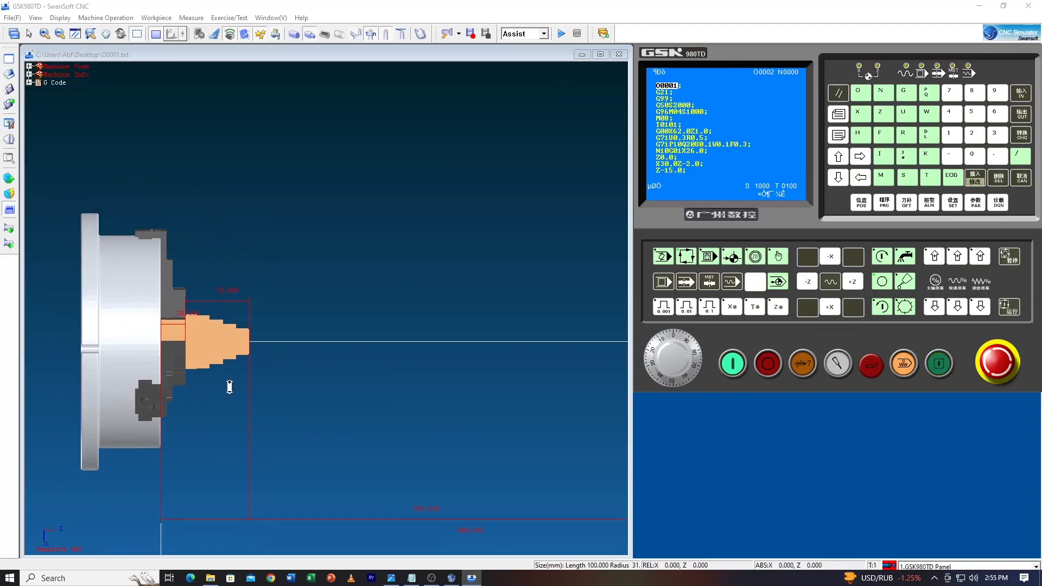
scroll(569, 467, up, 4)
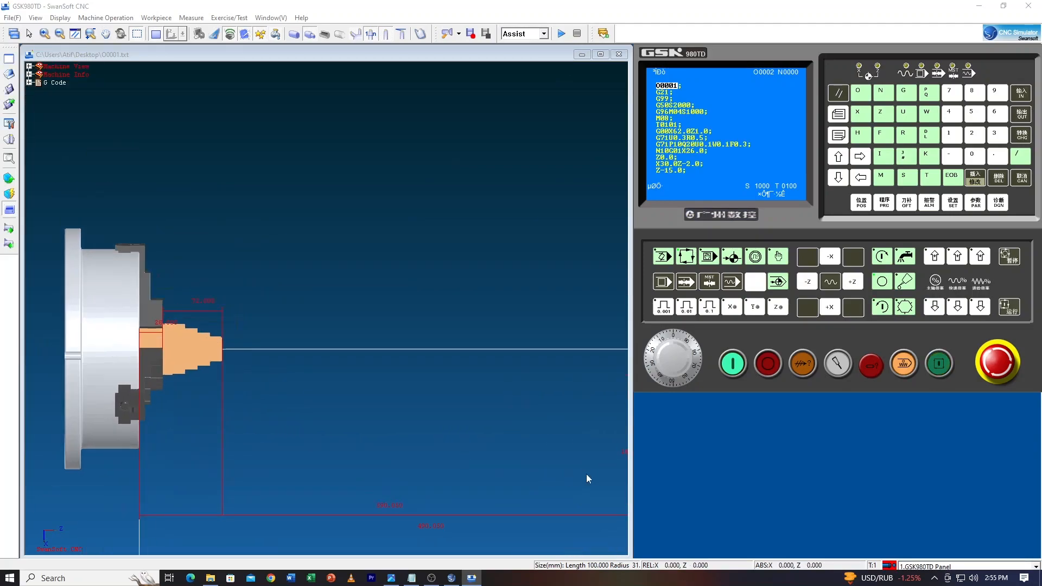
Switch from the 2D view back to the 3D machine view and open the machine's safety door
scroll(262, 375, down, 3)
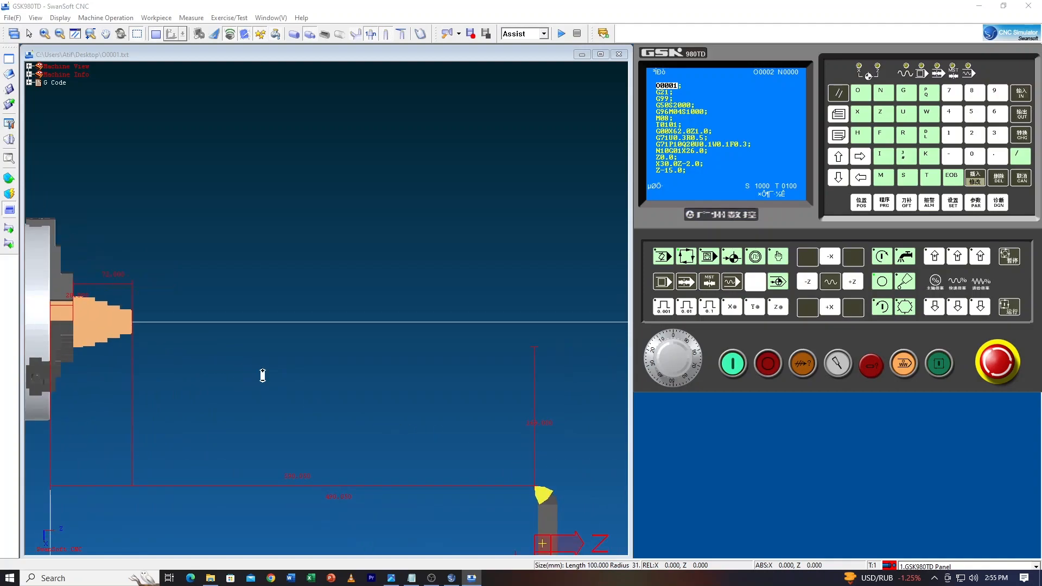
scroll(90, 340, up, 2)
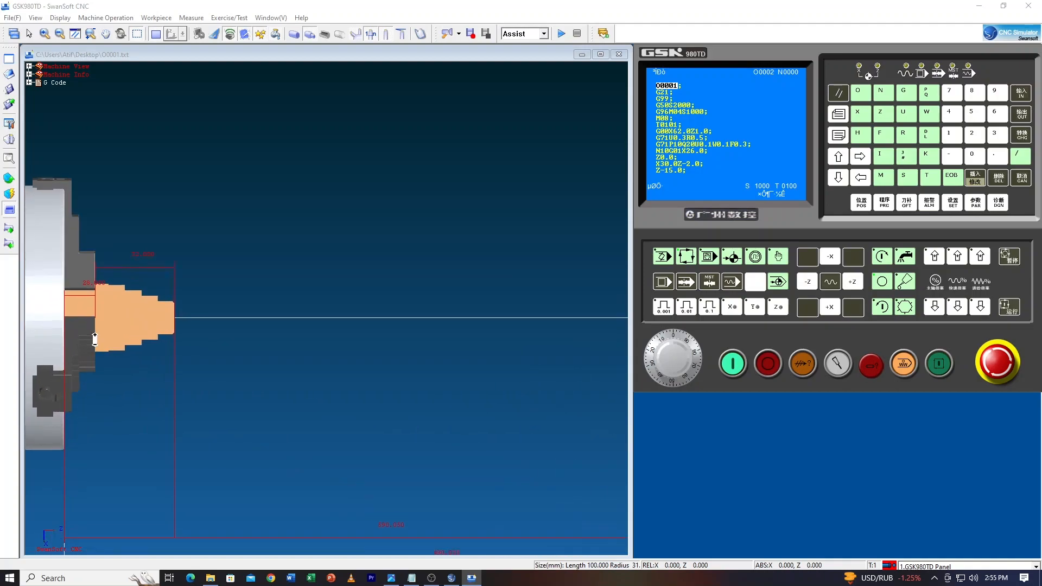
click(159, 36)
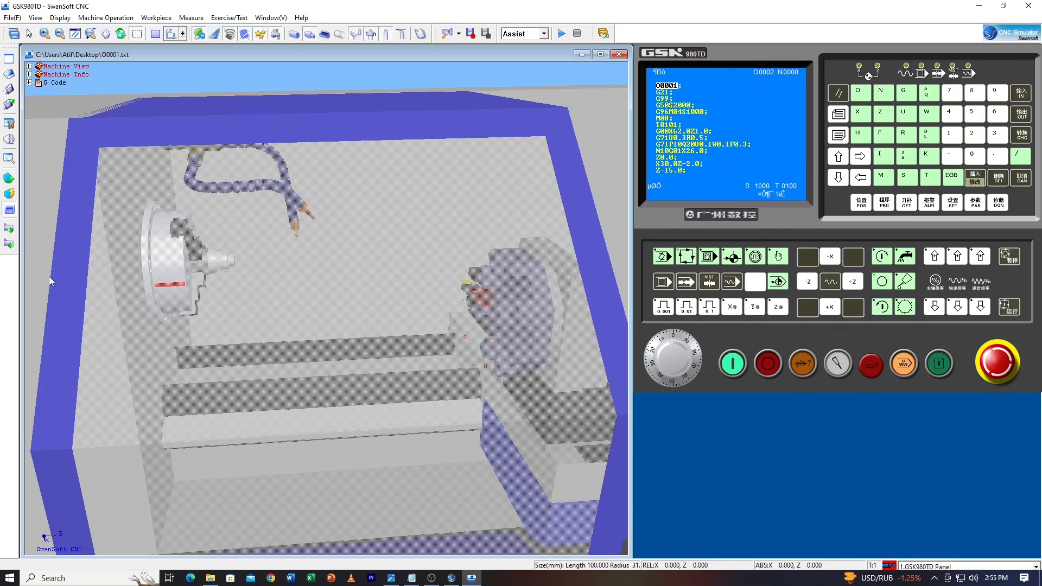
click(8, 211)
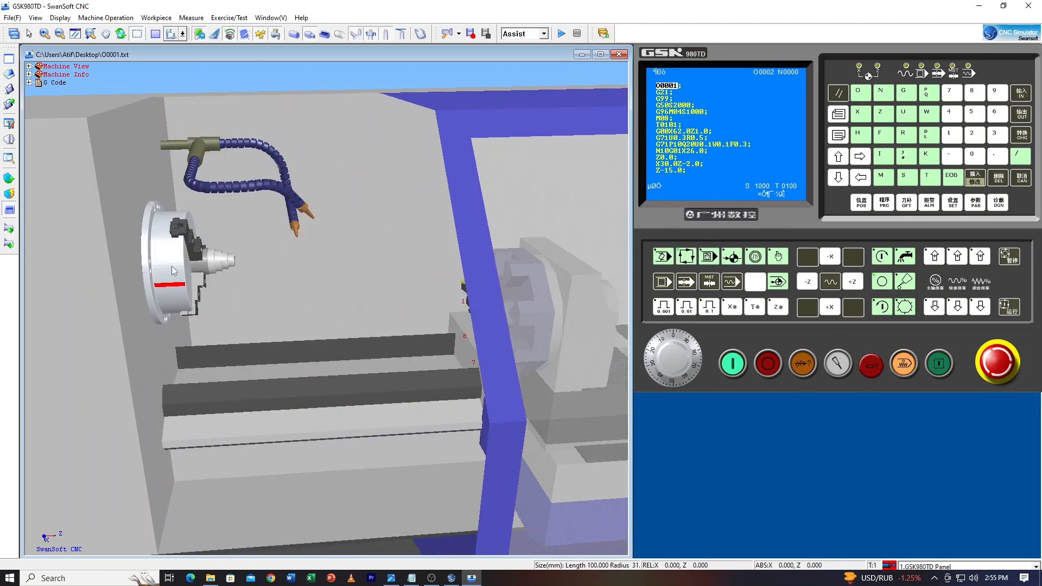
Examine the finished stepped part in the chuck from several angles, then bring up the Step Turning drawing in the image viewer for comparison
scroll(207, 270, up, 6)
middle_drag(230, 251, 337, 311)
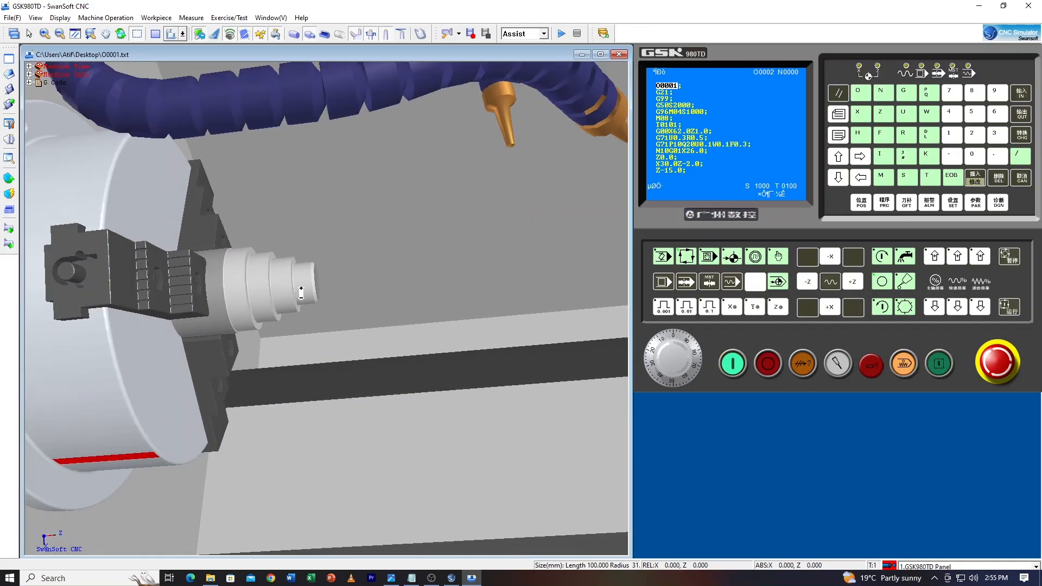
scroll(340, 315, up, 5)
scroll(350, 314, down, 5)
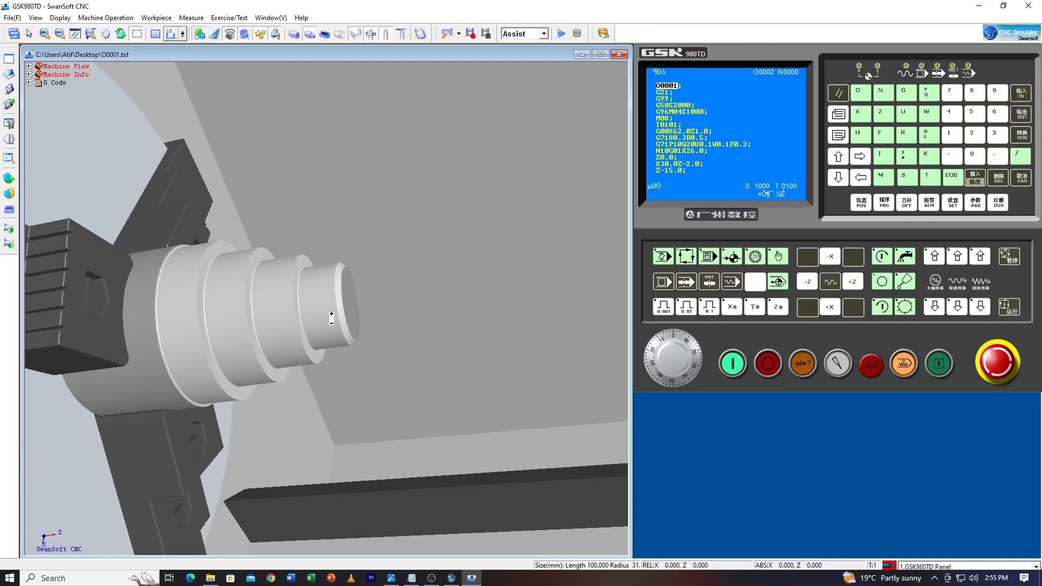
middle_drag(284, 318, 324, 302)
scroll(326, 301, up, 3)
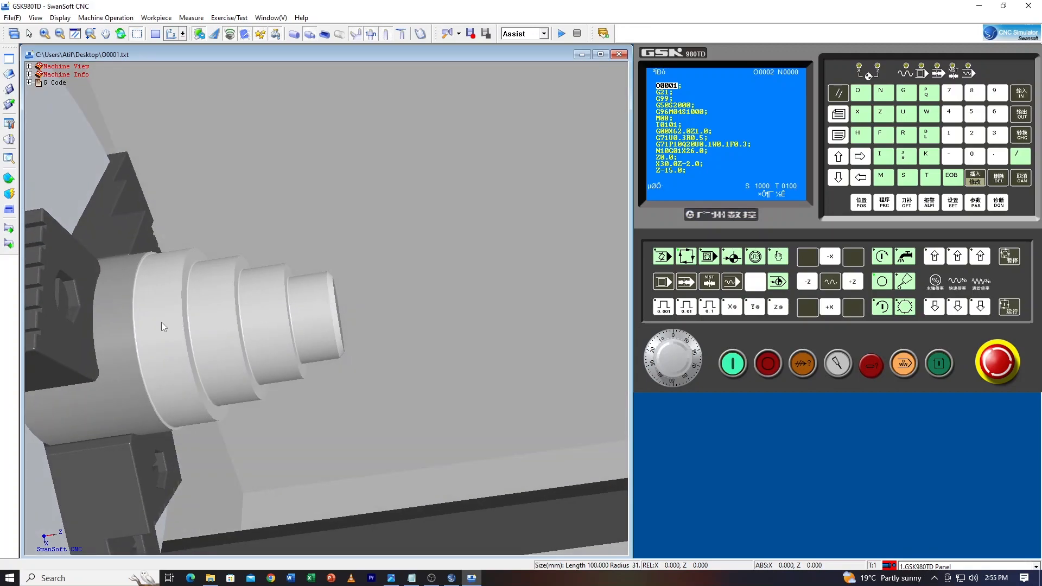
middle_drag(270, 298, 277, 300)
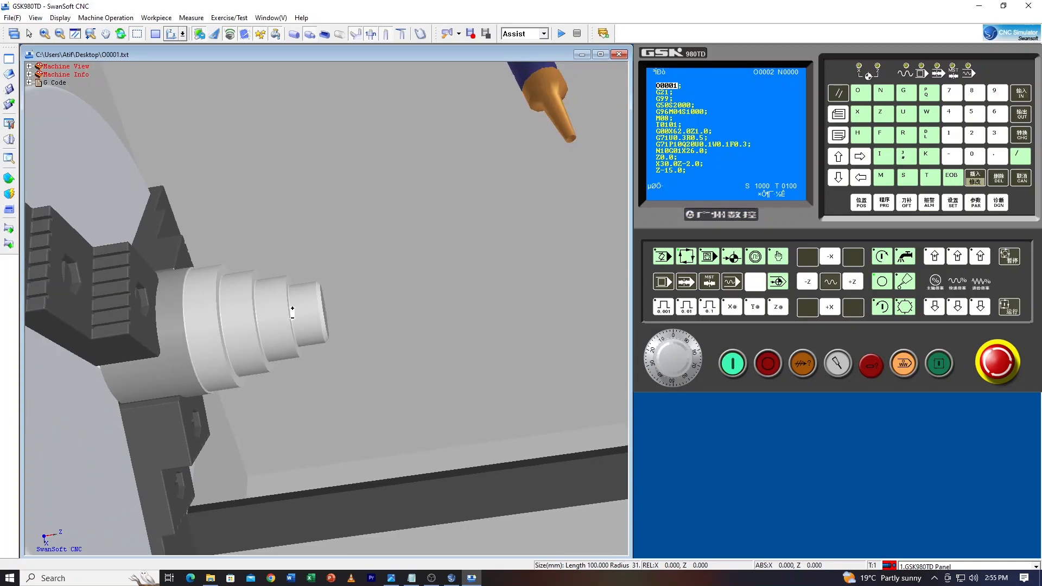
scroll(301, 330, up, 3)
scroll(296, 353, down, 3)
middle_drag(261, 386, 254, 326)
scroll(257, 327, down, 3)
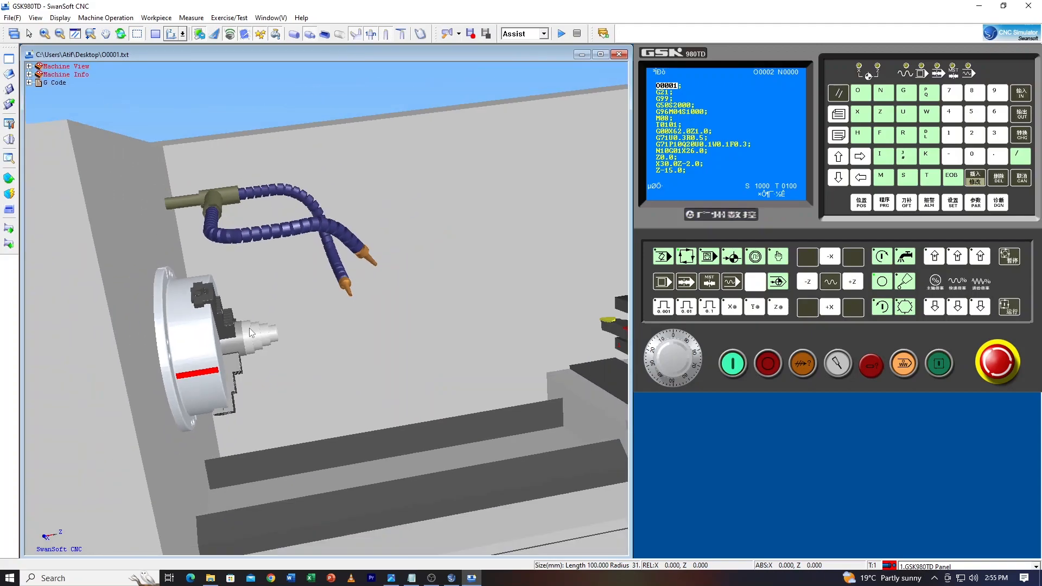
click(393, 580)
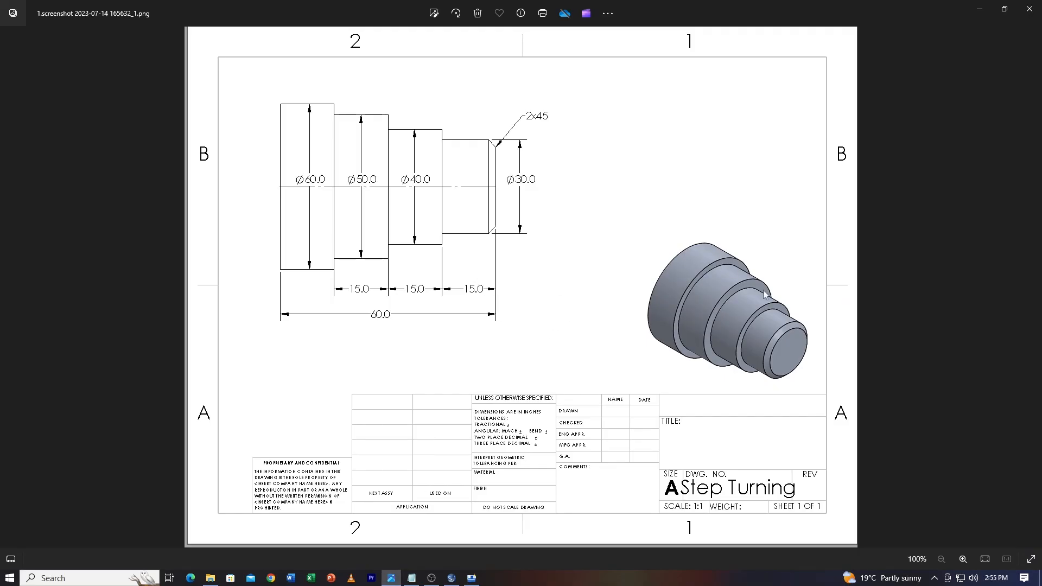